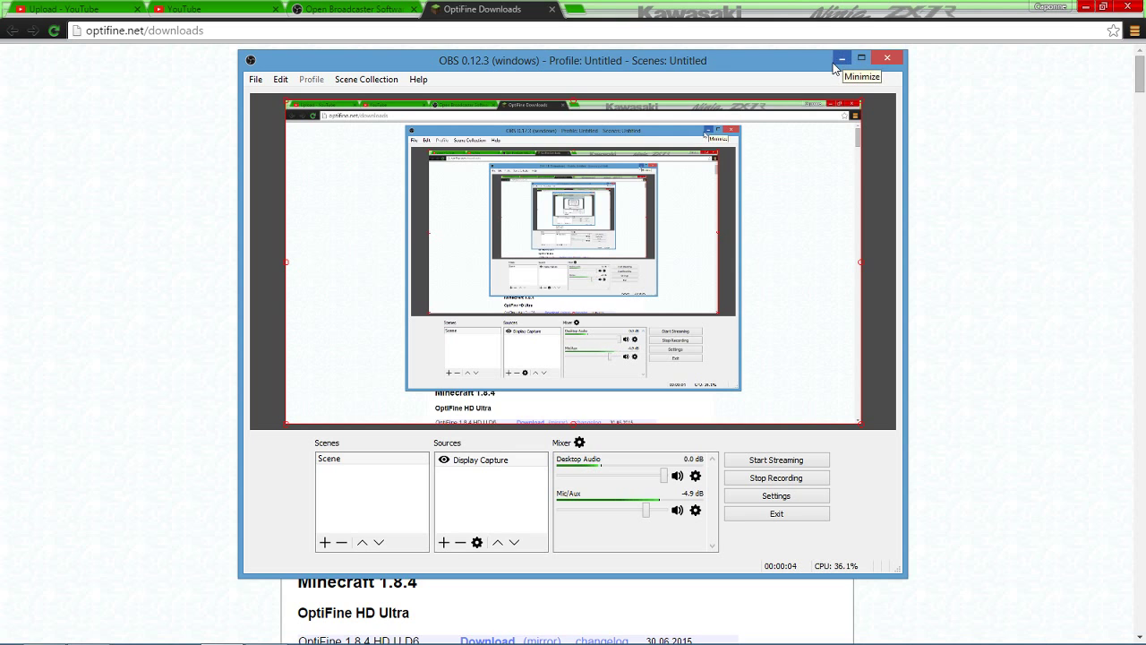
Minimize the OBS recording window and bring up optifine.net/downloads in the browser.
click(842, 60)
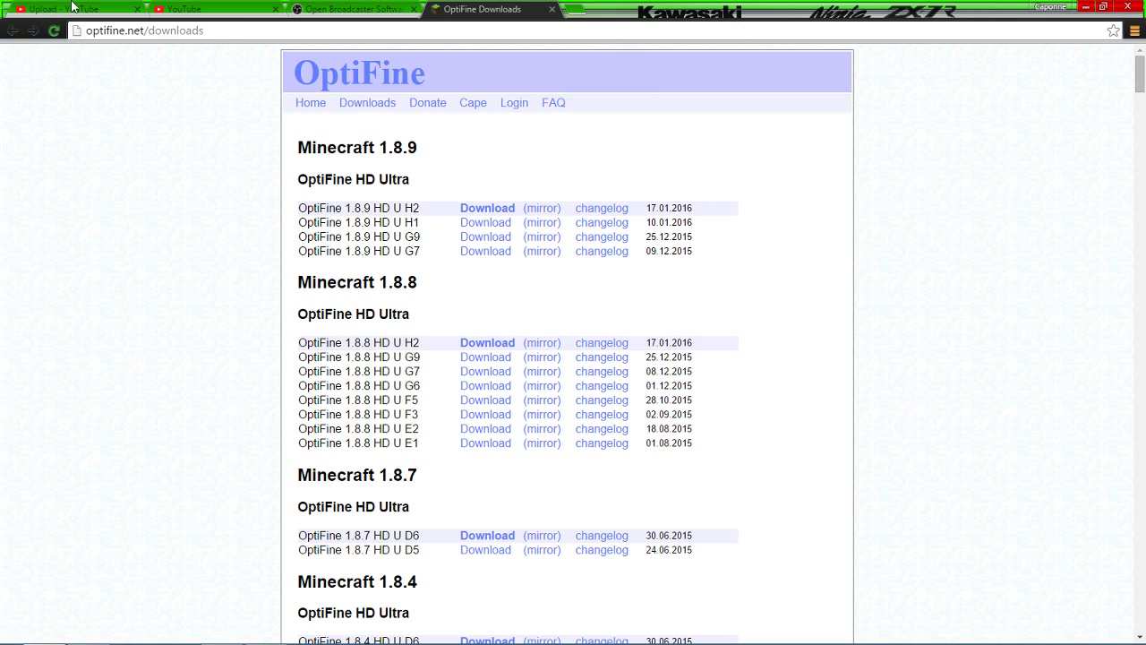
click(95, 33)
text(o)
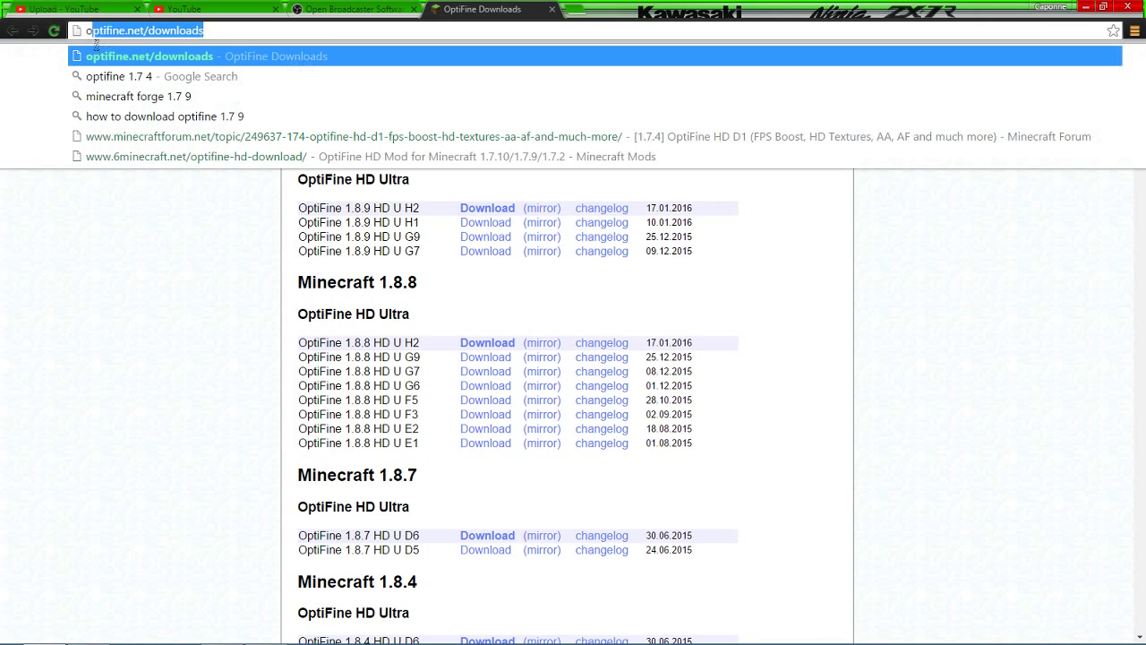
triple_click(278, 36)
click(176, 236)
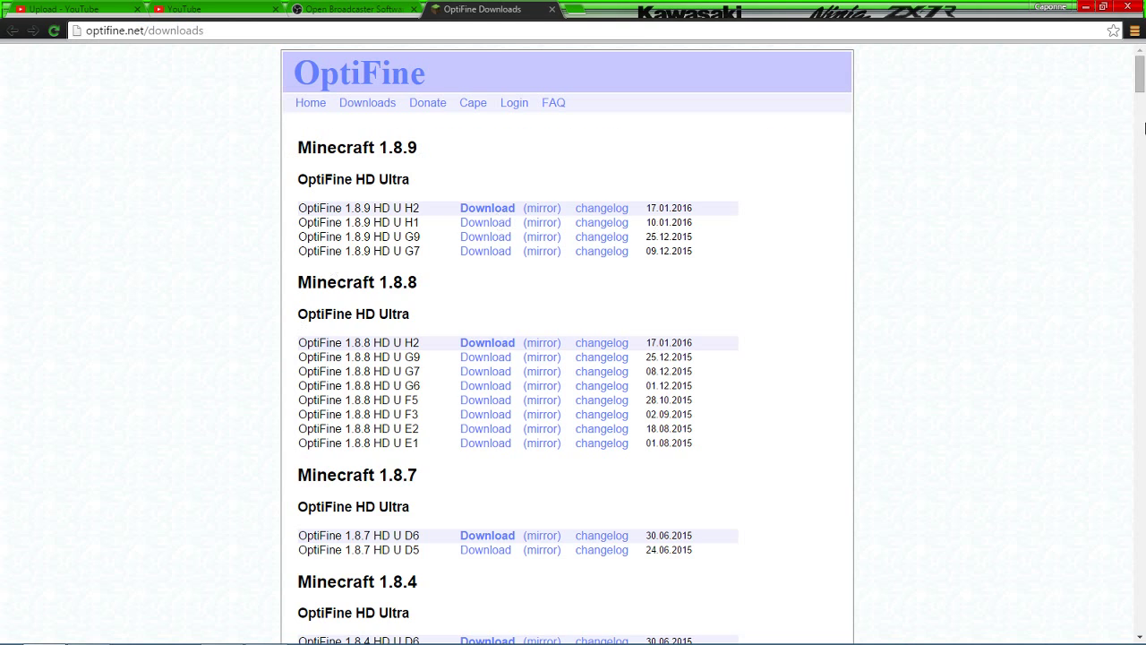
Look through the complete OptiFine downloads list, from Minecraft 1.8.9 down to Minecraft 1.0.0.
drag(1143, 128, 1144, 626)
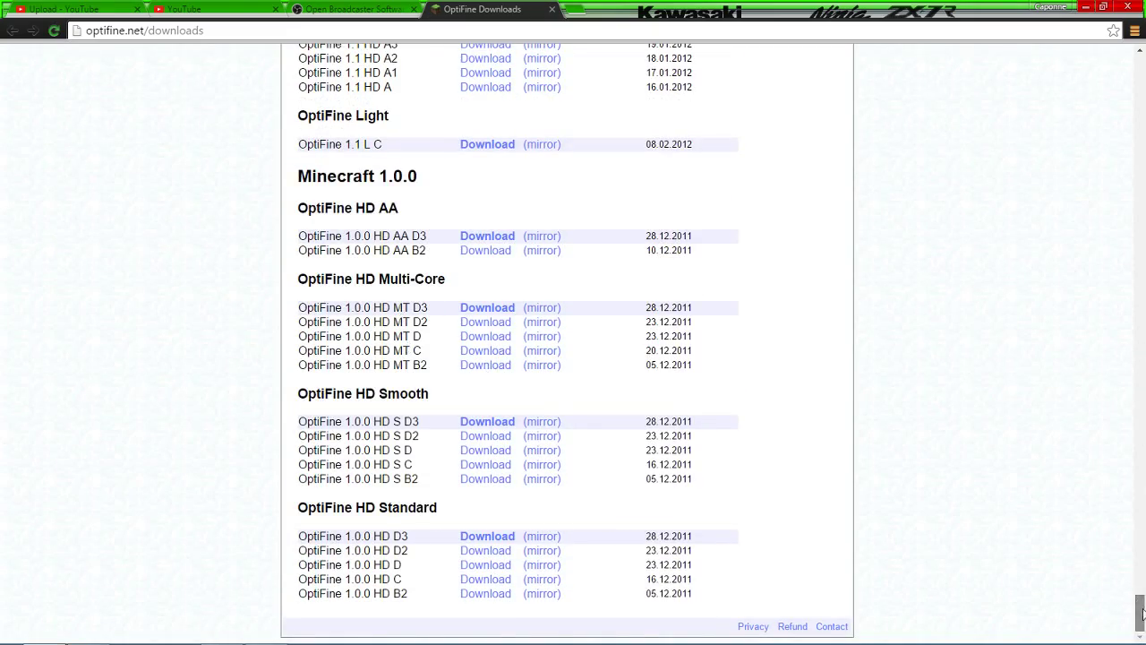
drag(1142, 611, 1043, 9)
scroll(1038, 234, up, 2)
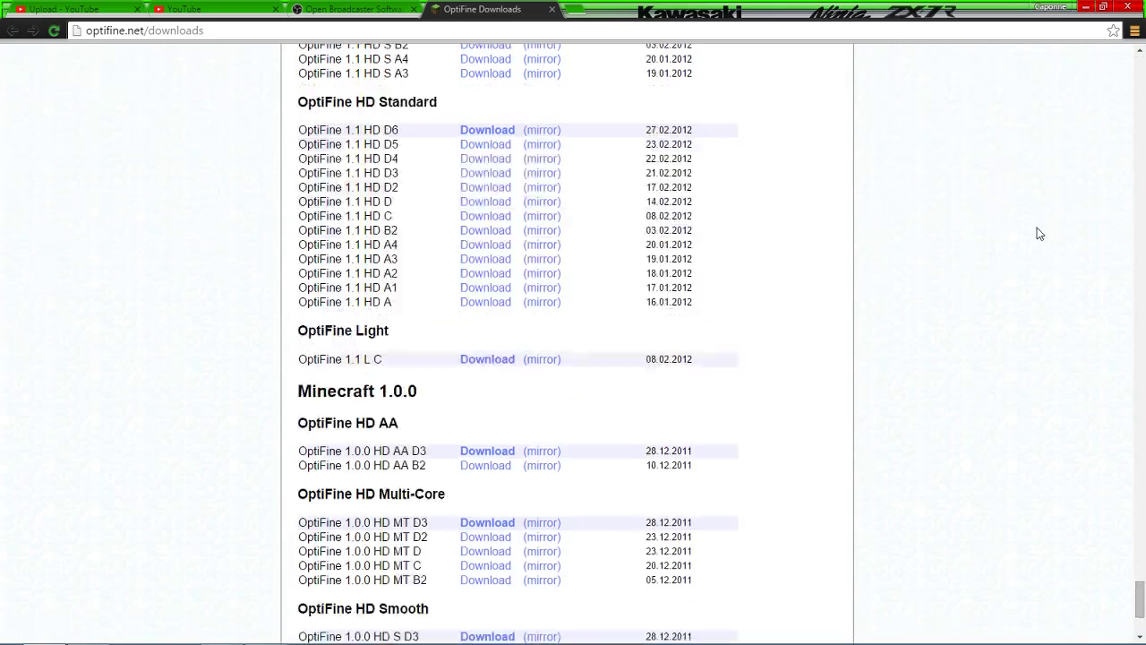
scroll(1048, 238, up, 10)
scroll(1086, 317, up, 10)
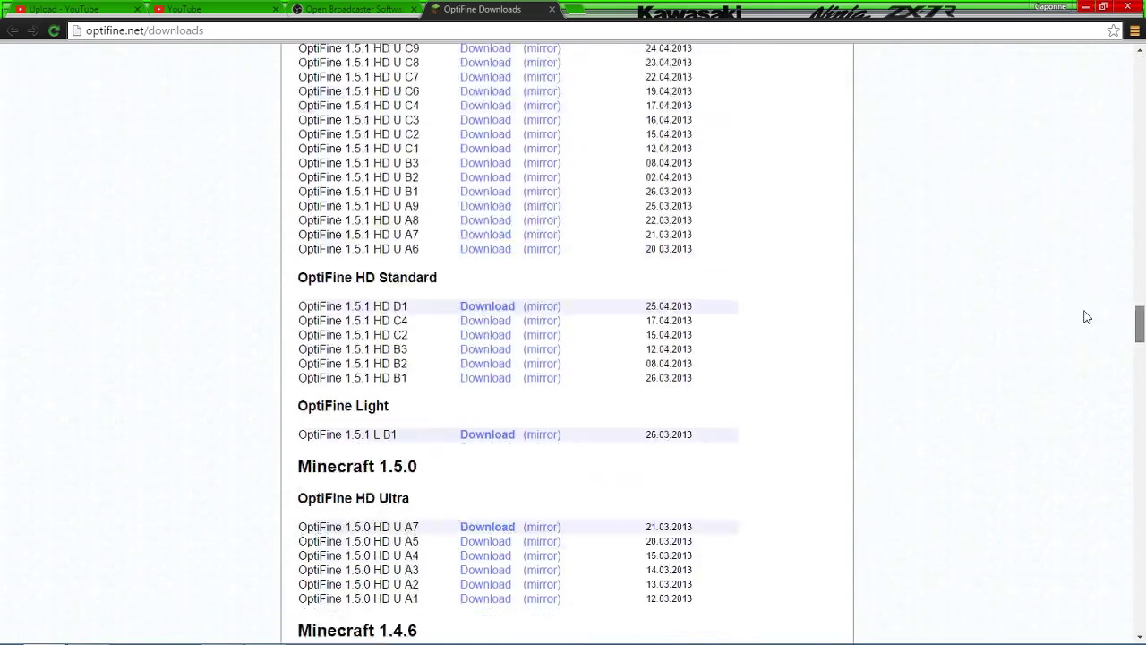
scroll(1086, 317, up, 15)
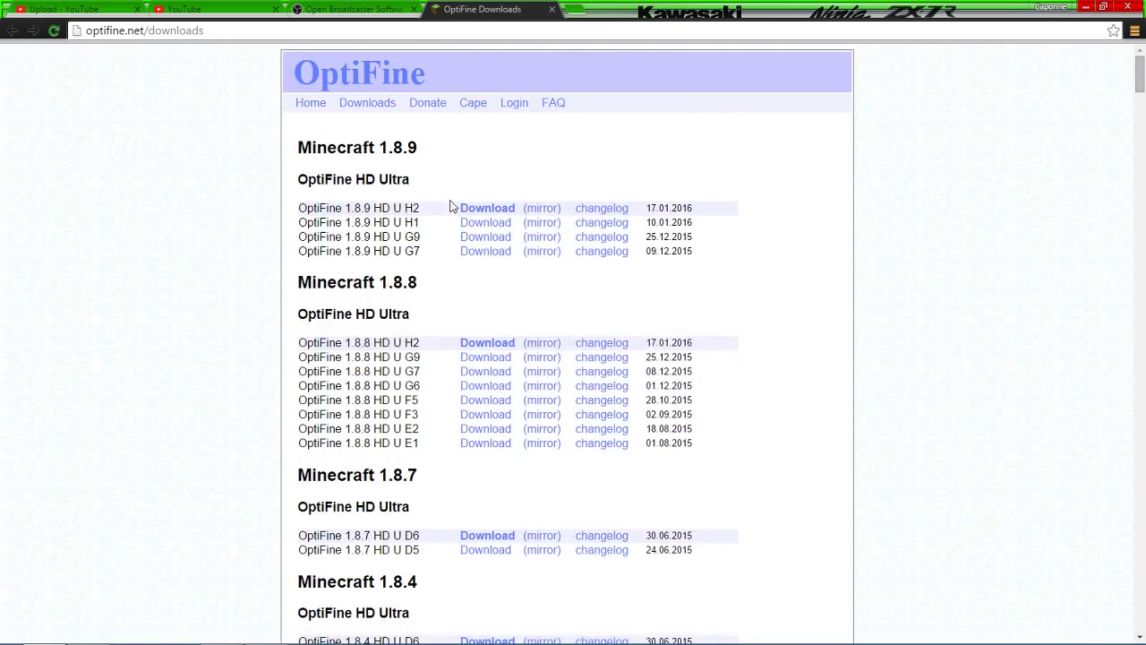
Examine the newest OptiFine 1.8.9 HD U H2 entry and its date, and the older releases down to Minecraft 1.7.2.
drag(297, 215, 777, 203)
click(708, 121)
scroll(726, 200, down, 8)
scroll(709, 237, down, 14)
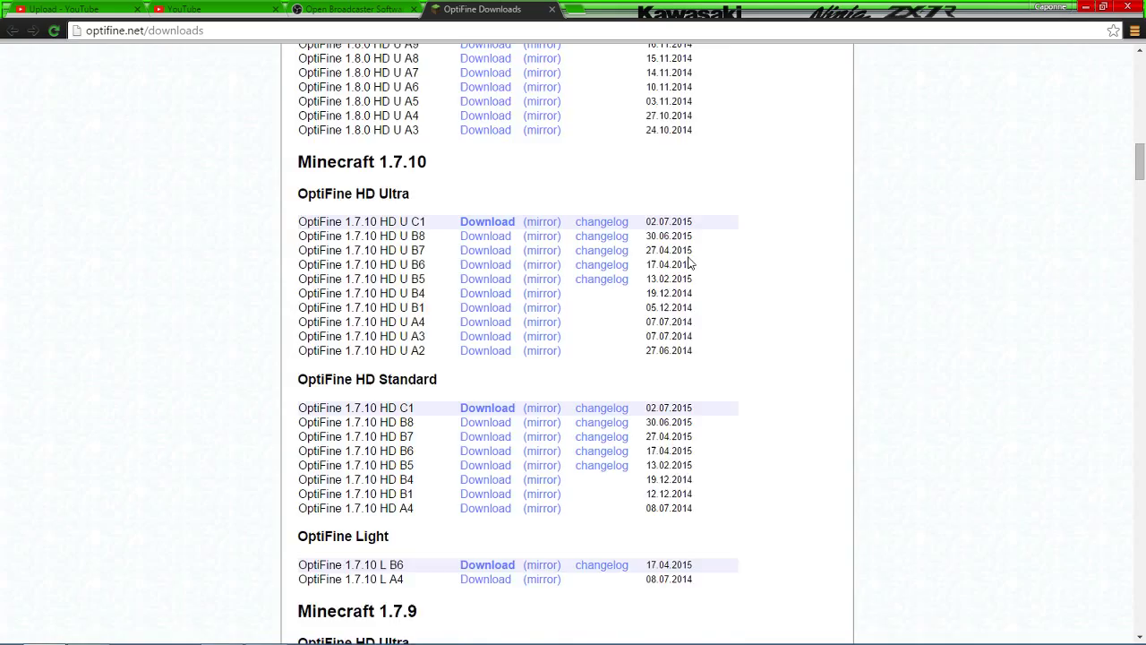
scroll(459, 292, down, 4)
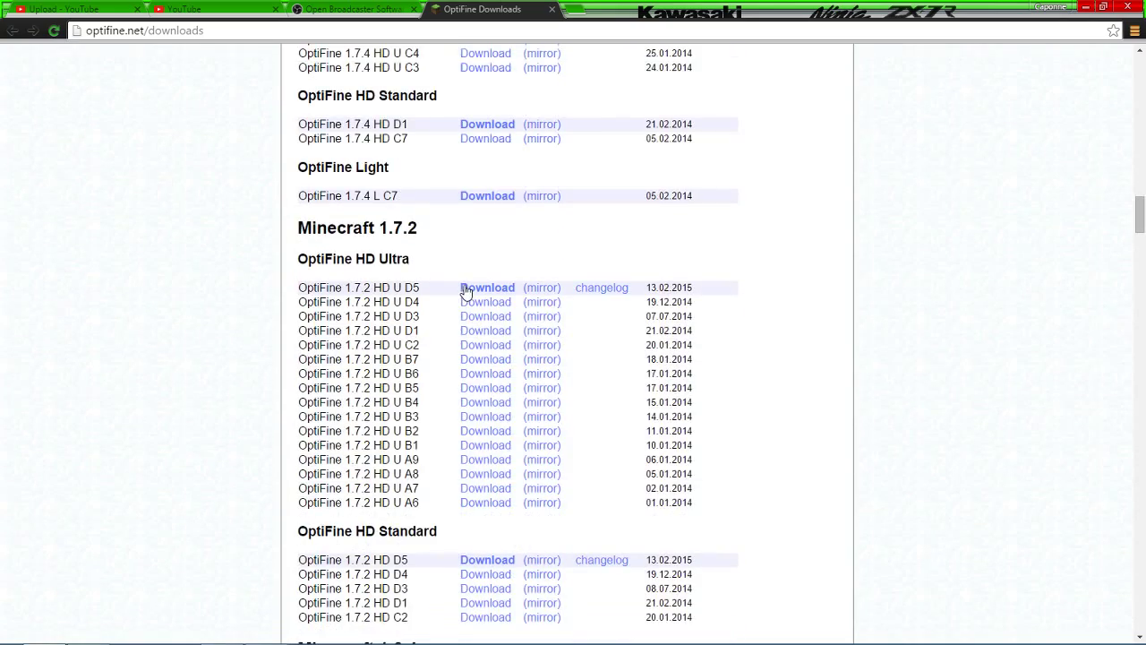
scroll(452, 313, down, 4)
scroll(438, 406, up, 9)
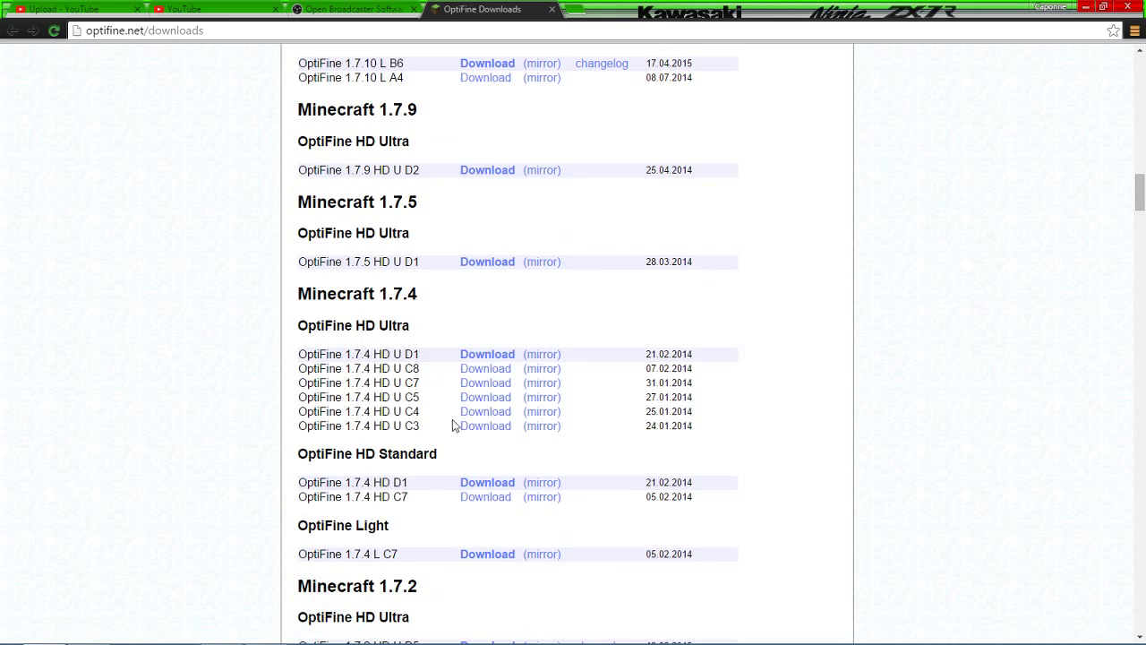
scroll(404, 475, up, 20)
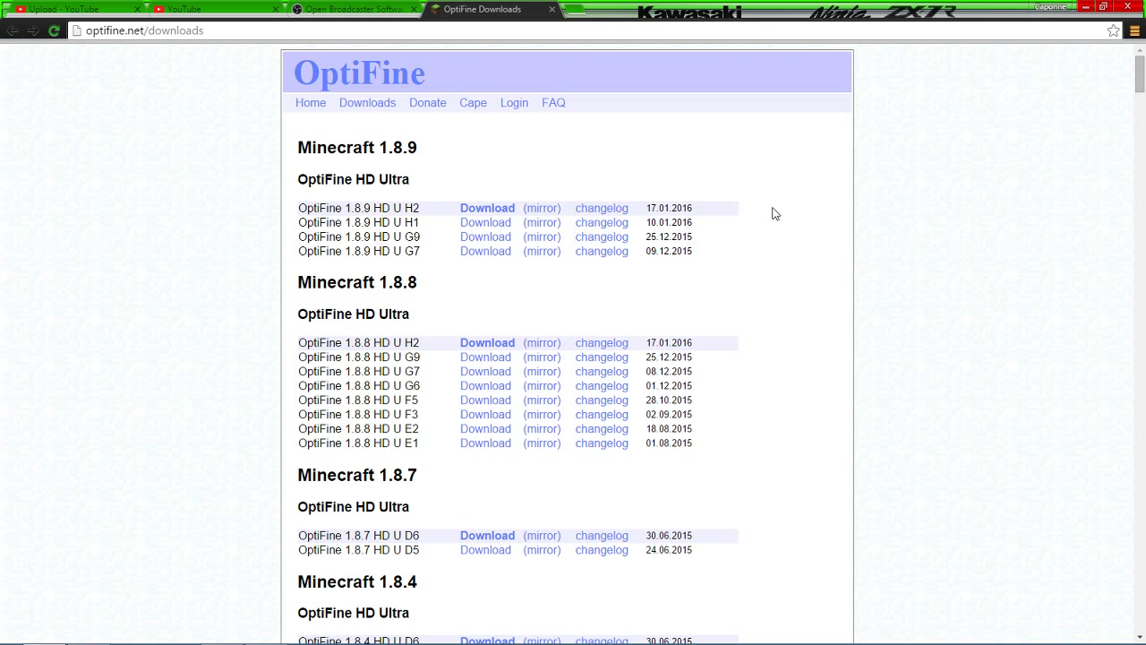
drag(775, 213, 649, 204)
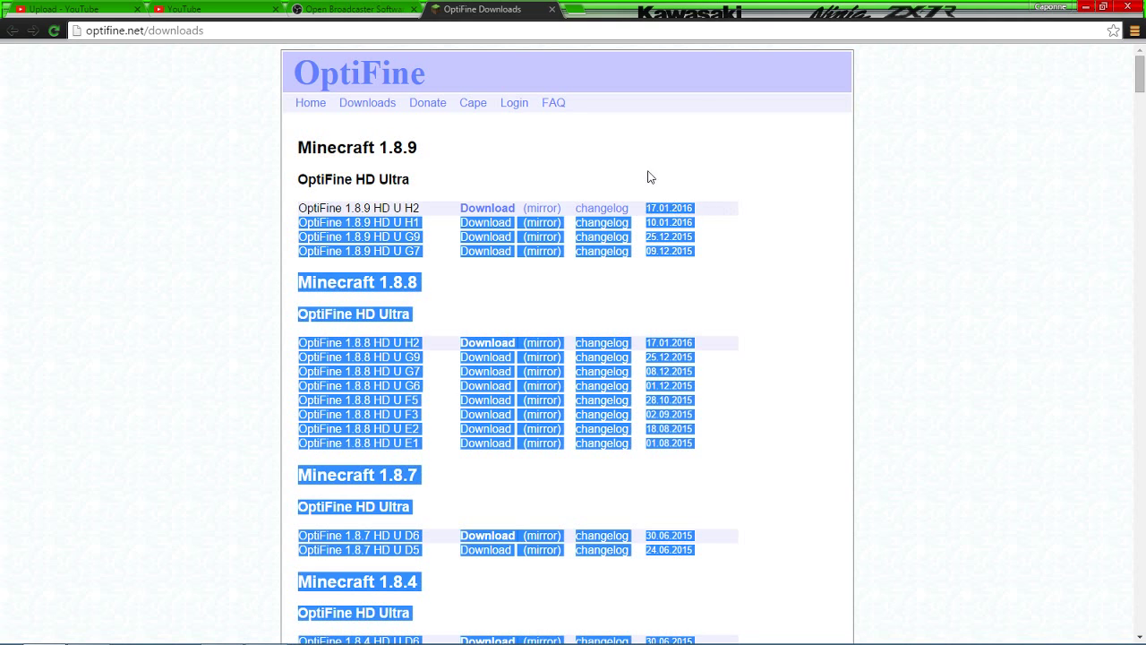
click(755, 236)
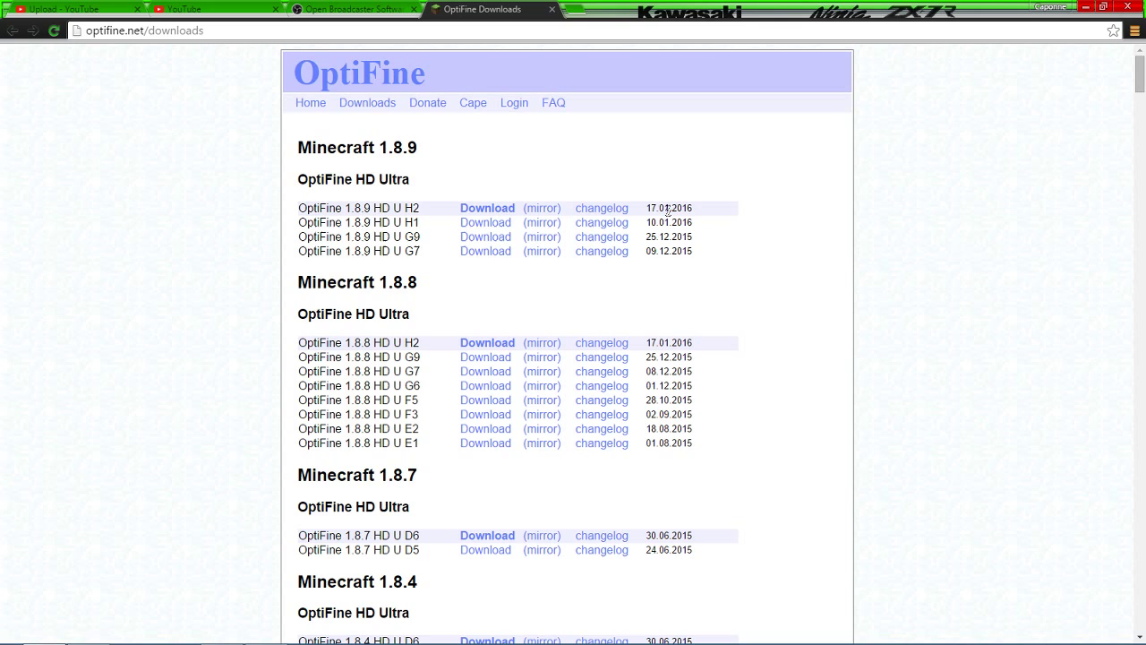
Open the download page for OptiFine 1.8.9 HD U H2, skipping the AdF.ly ad and closing the extra ad page.
mouse_move(1139, 642)
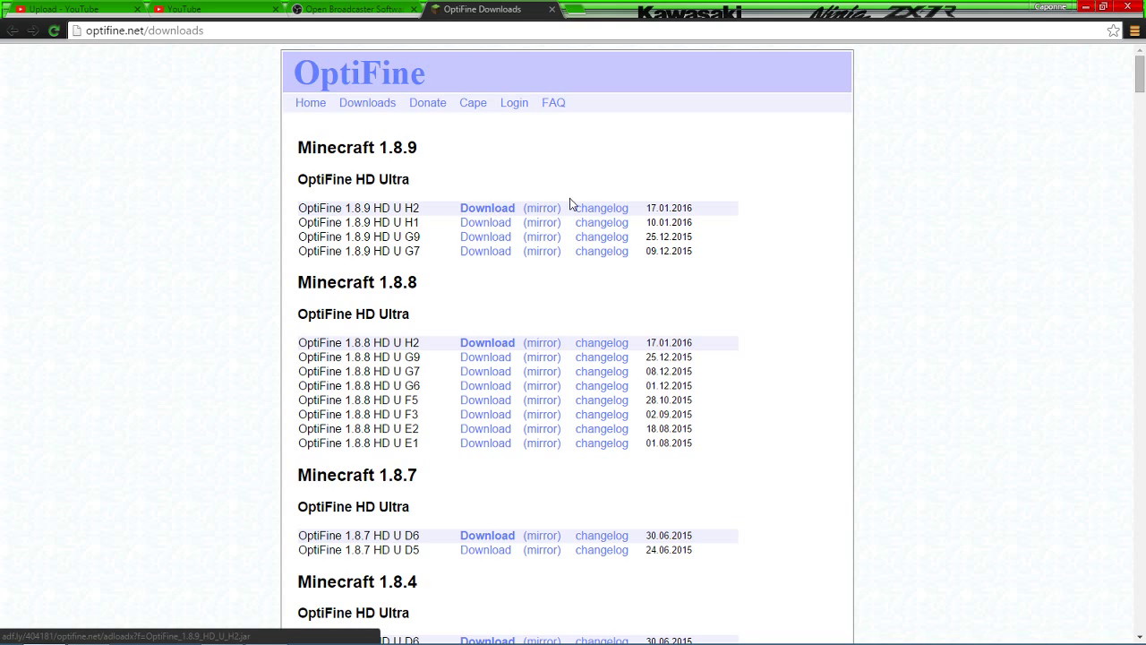
click(521, 208)
click(506, 209)
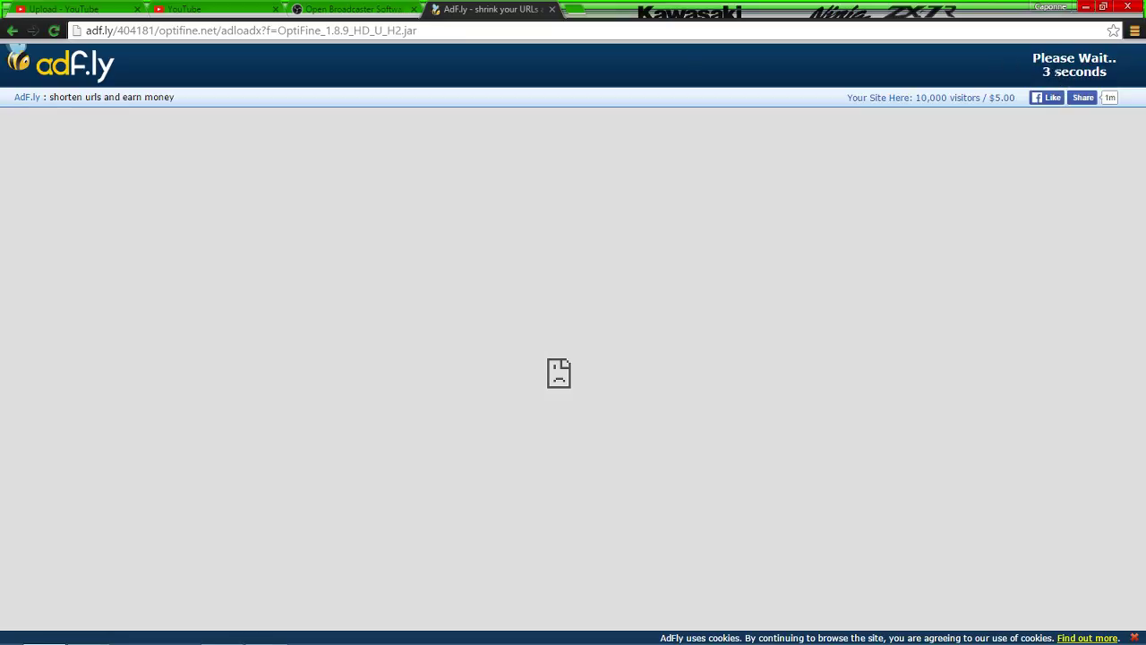
drag(1030, 58, 980, 53)
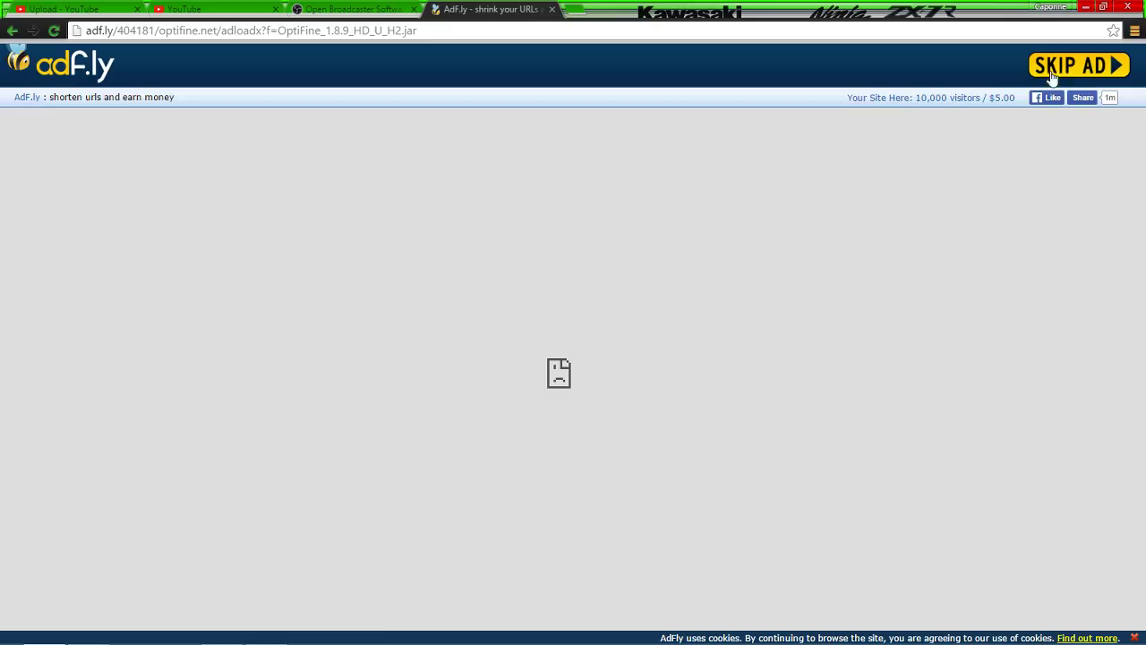
click(1064, 68)
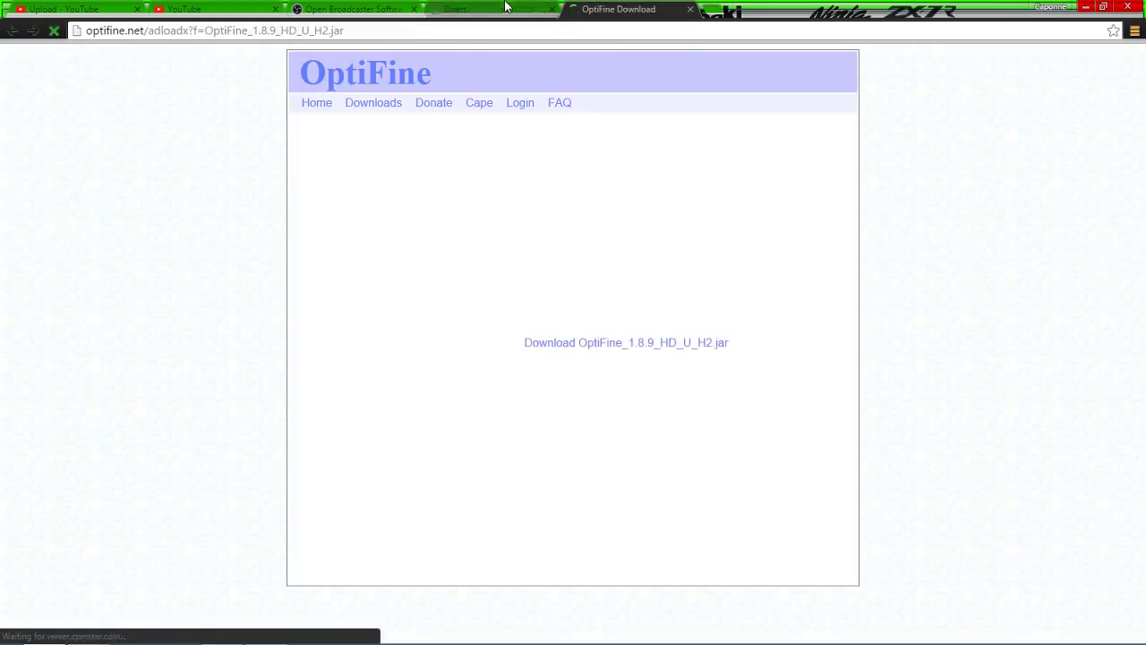
click(551, 10)
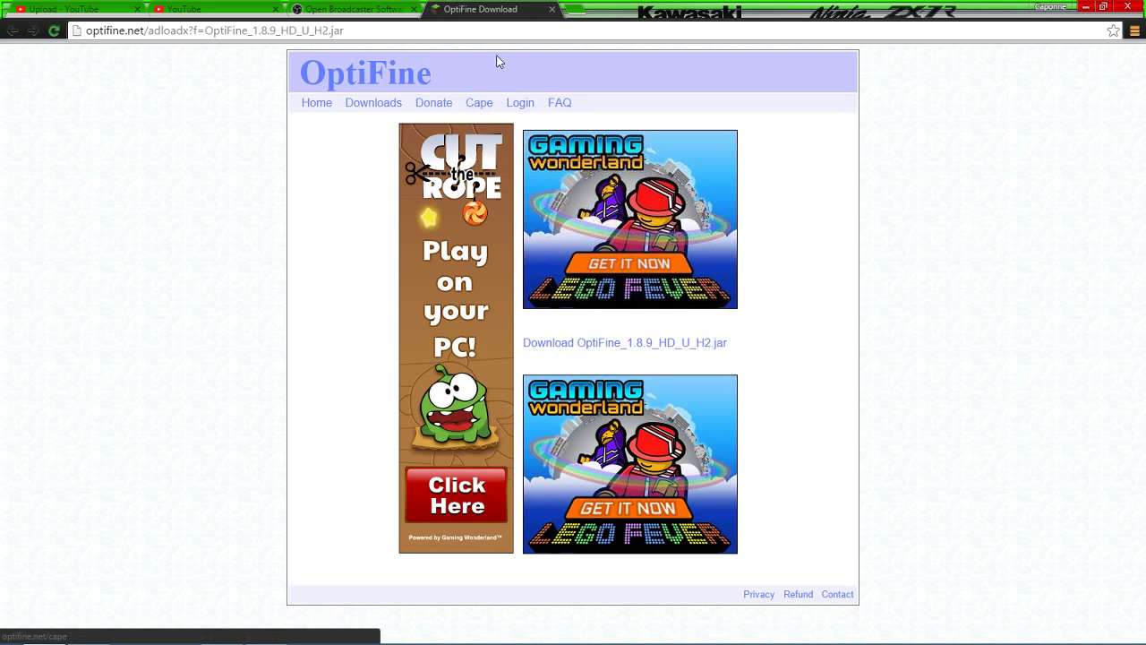
Close the OptiFine download page and open the Downloads folder in File Explorer.
click(552, 11)
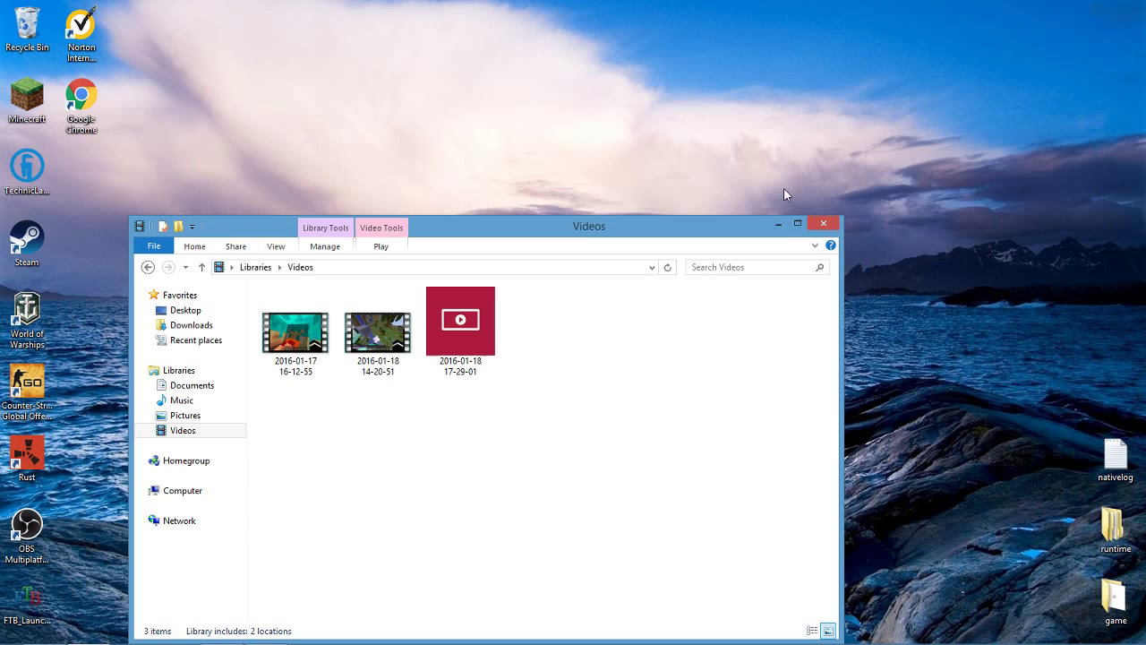
click(778, 224)
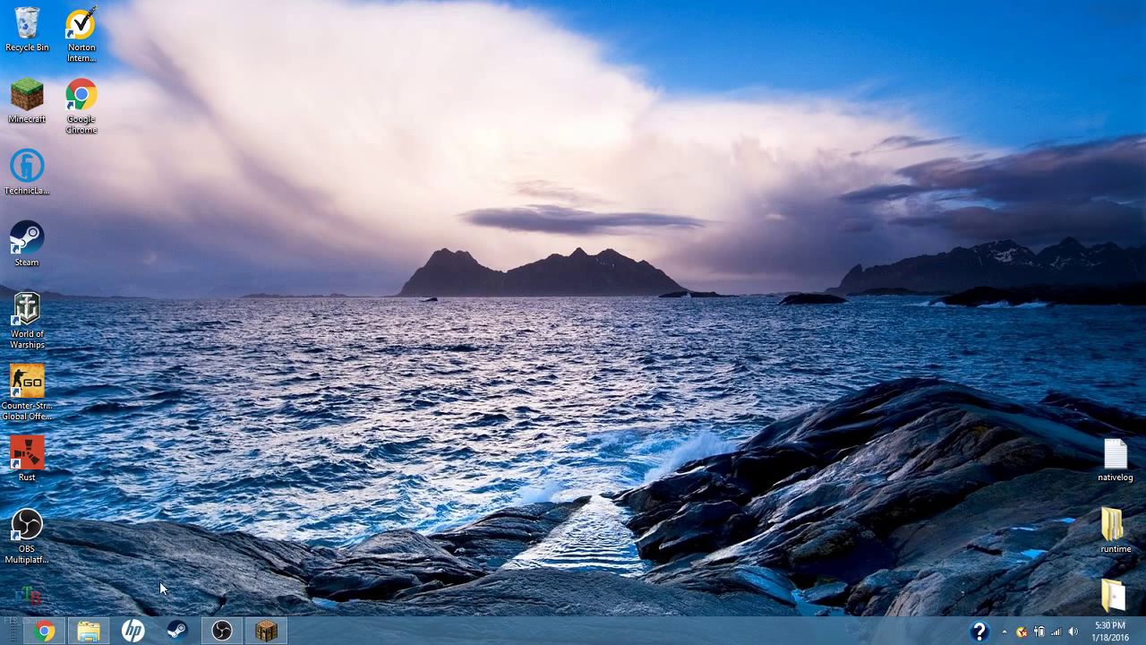
click(89, 631)
click(179, 327)
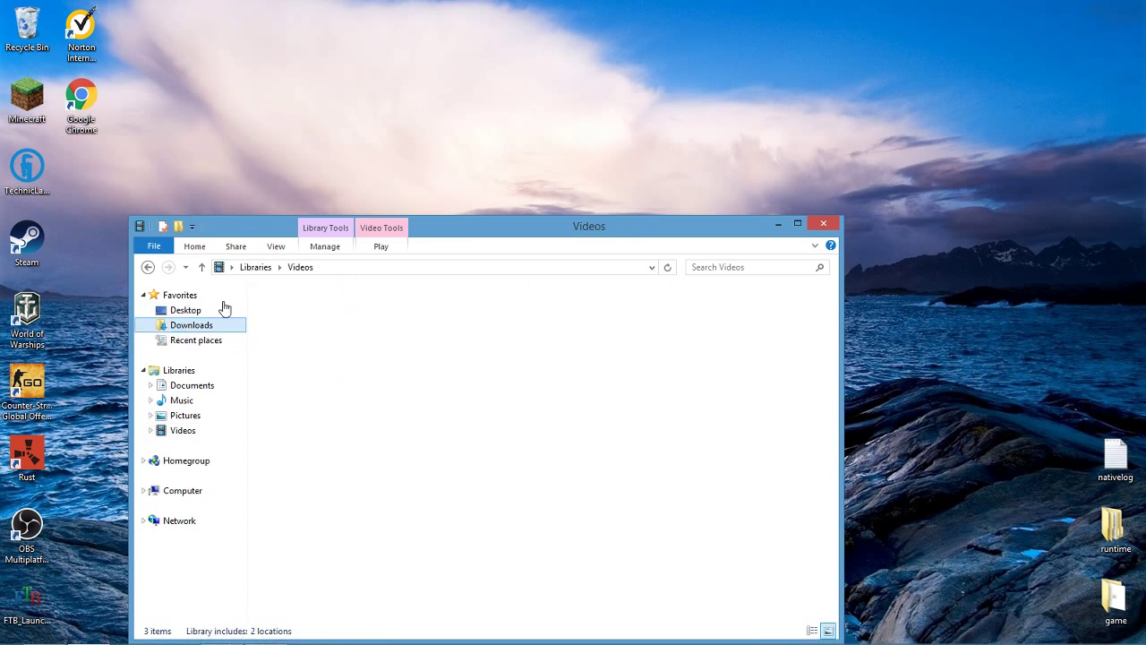
drag(501, 225, 516, 75)
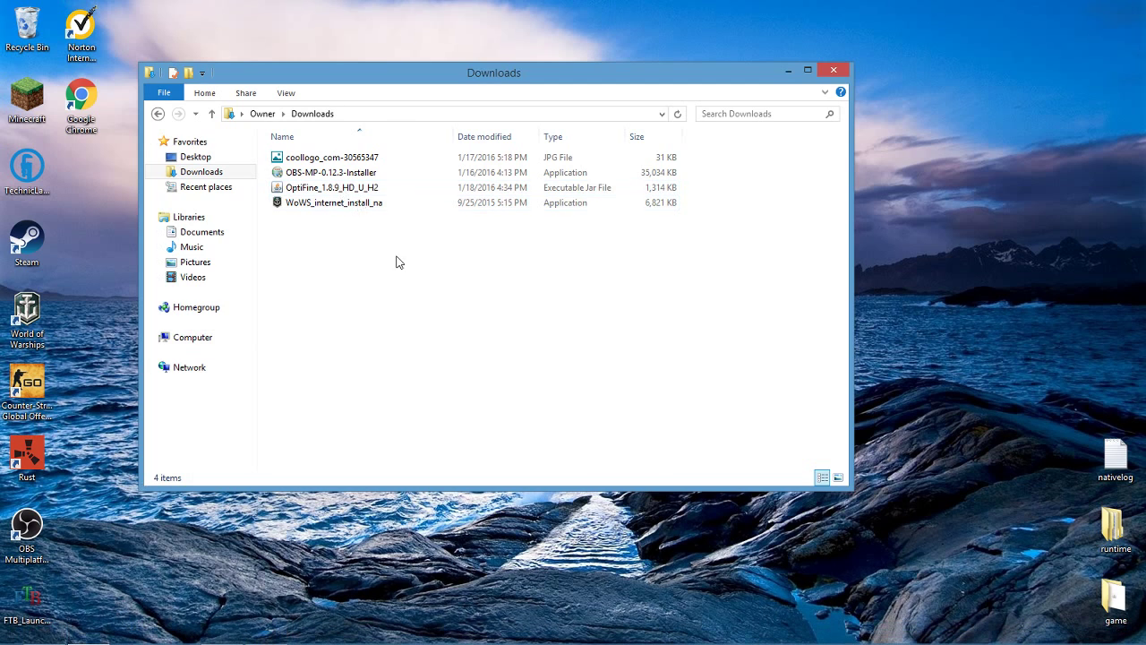
Run the OptiFine_1.8.9_HD_U_H2 installer from the Downloads folder and quit the running Minecraft game.
click(327, 191)
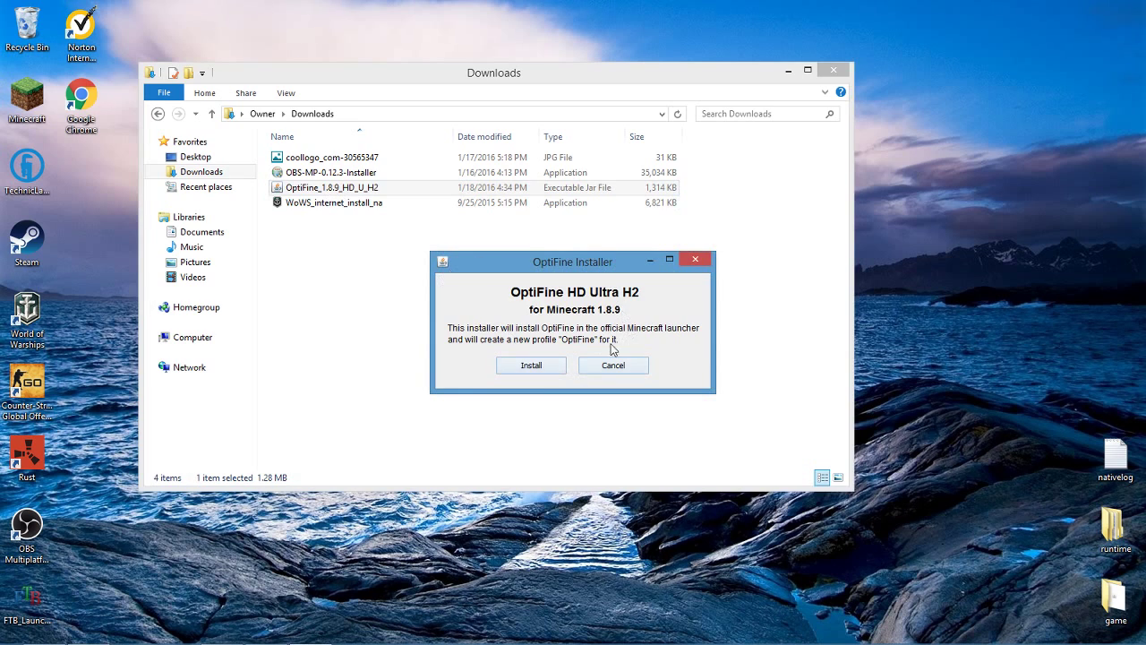
click(671, 259)
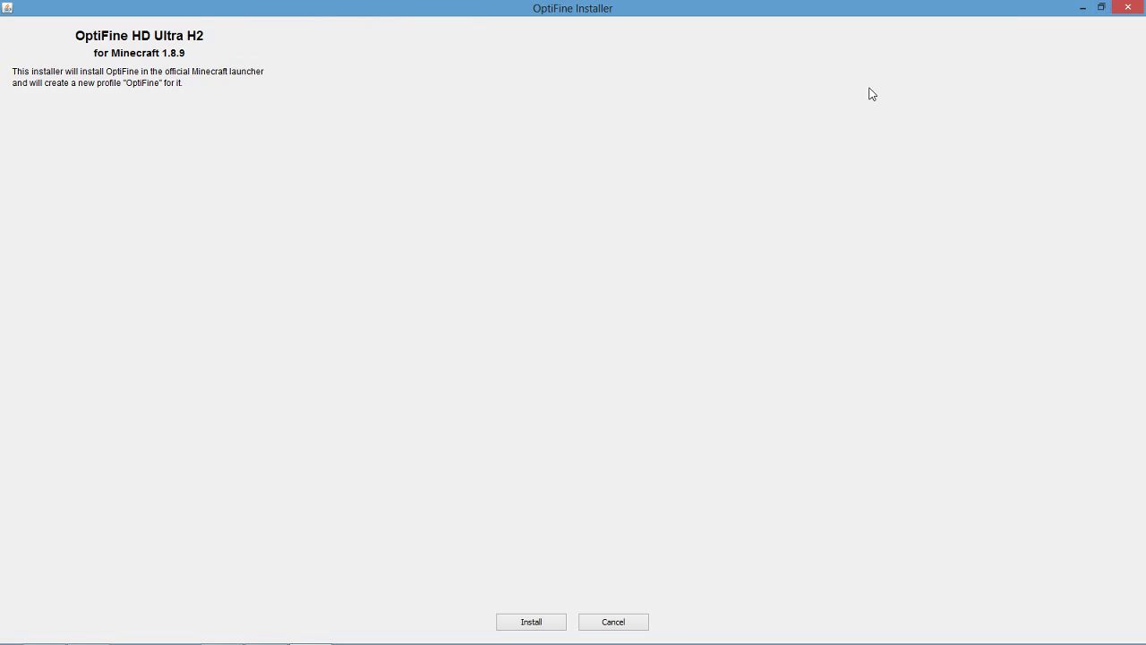
click(1101, 7)
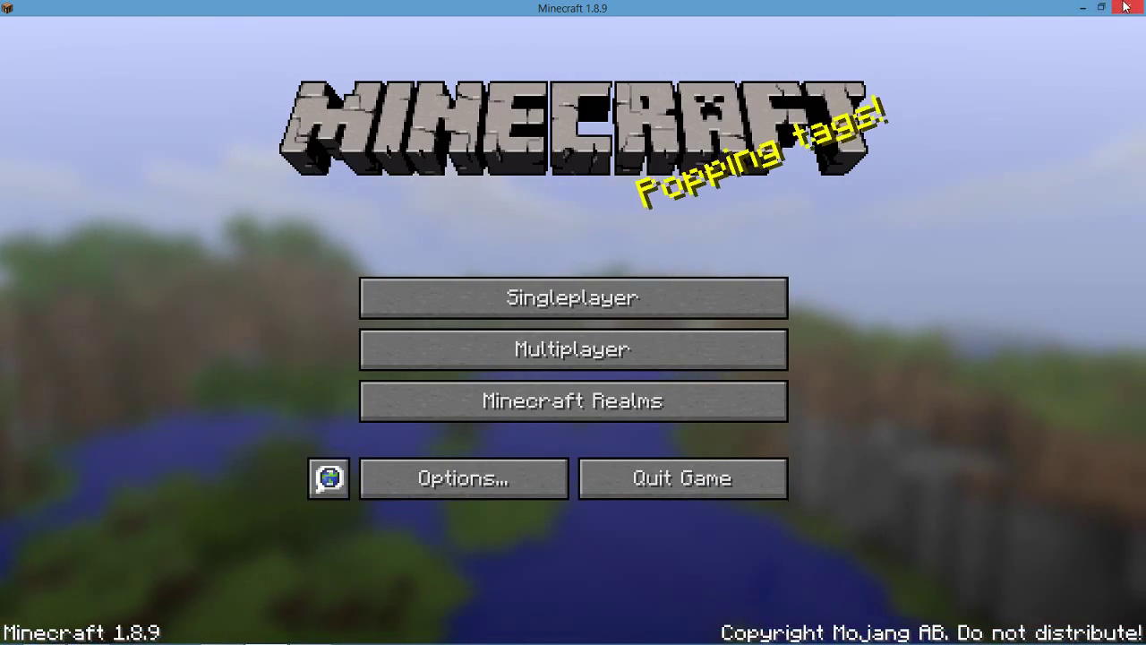
click(1124, 8)
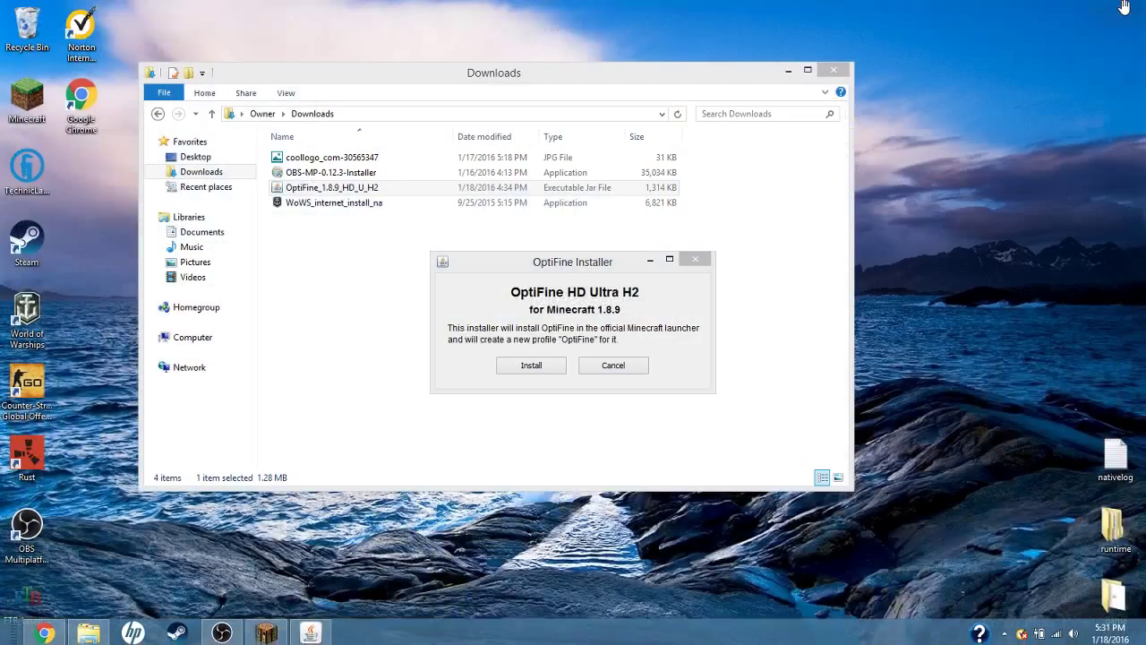
Install OptiFine HD Ultra H2 for Minecraft 1.8.9 and close the Downloads folder.
click(549, 369)
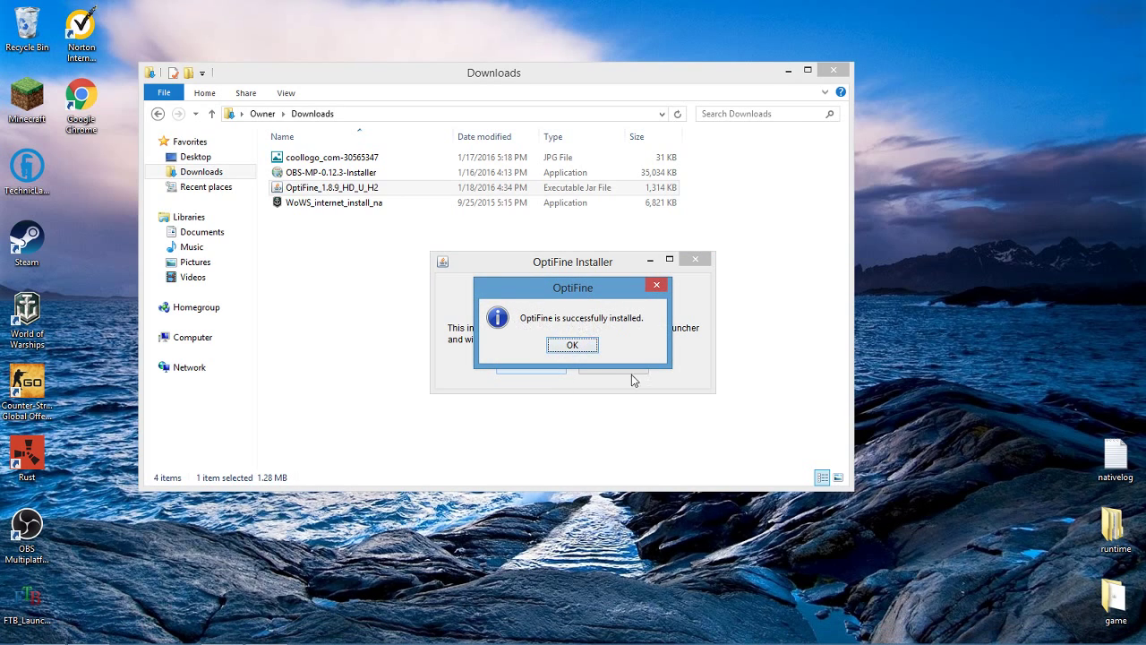
click(591, 349)
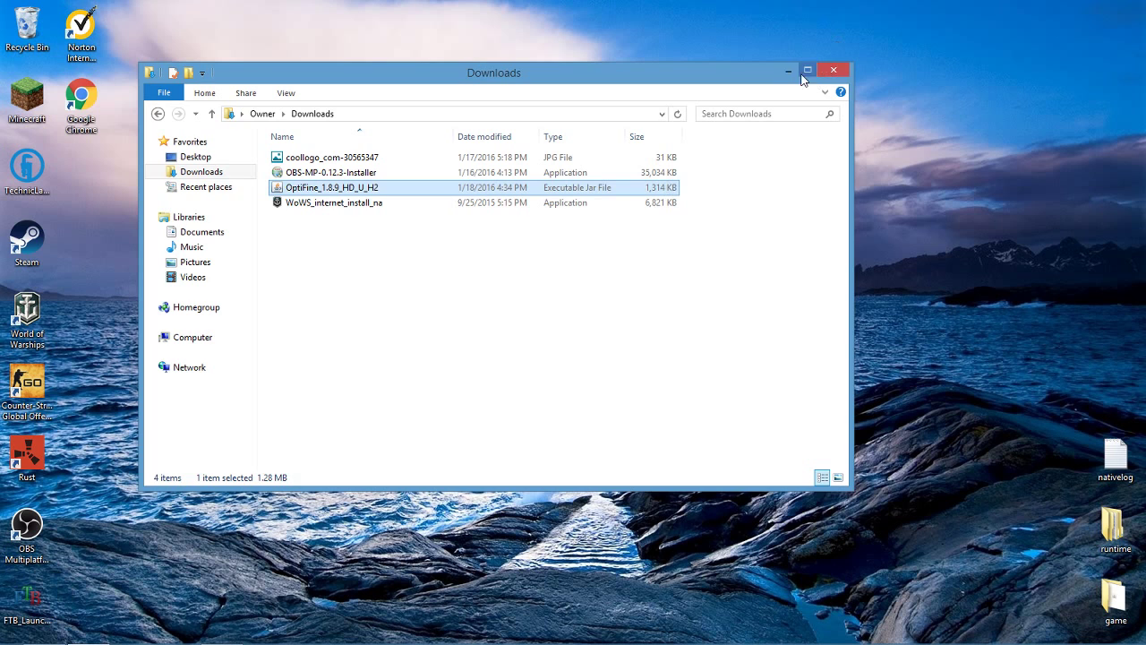
click(831, 72)
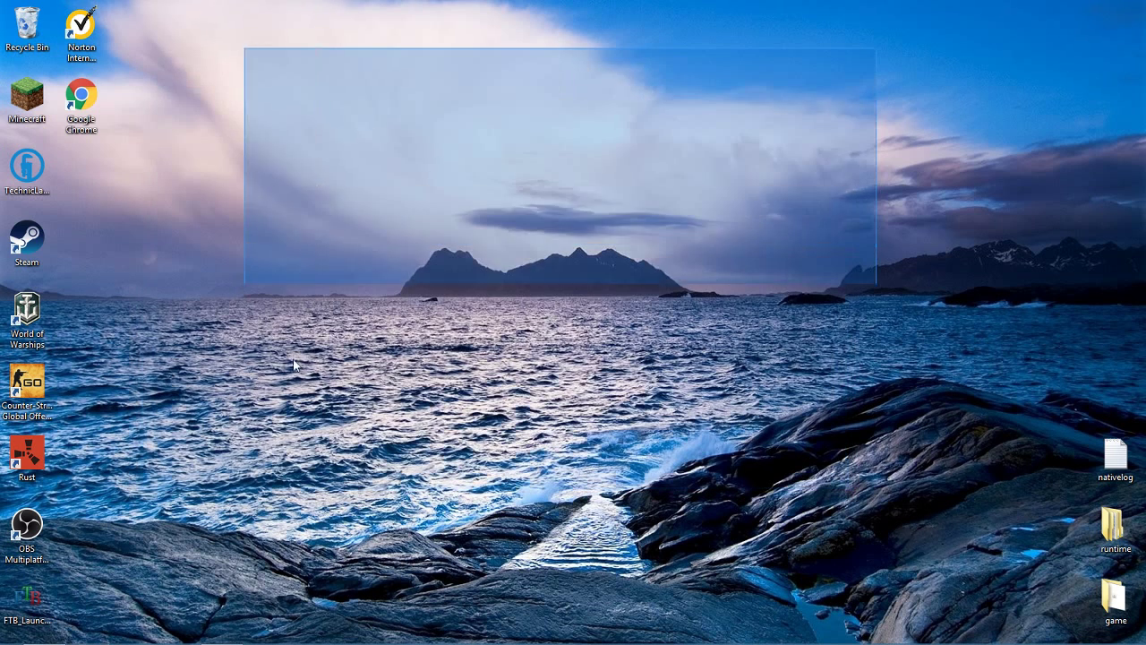
Open the Minecraft launcher and start the game with the OptiFine profile.
double_click(36, 99)
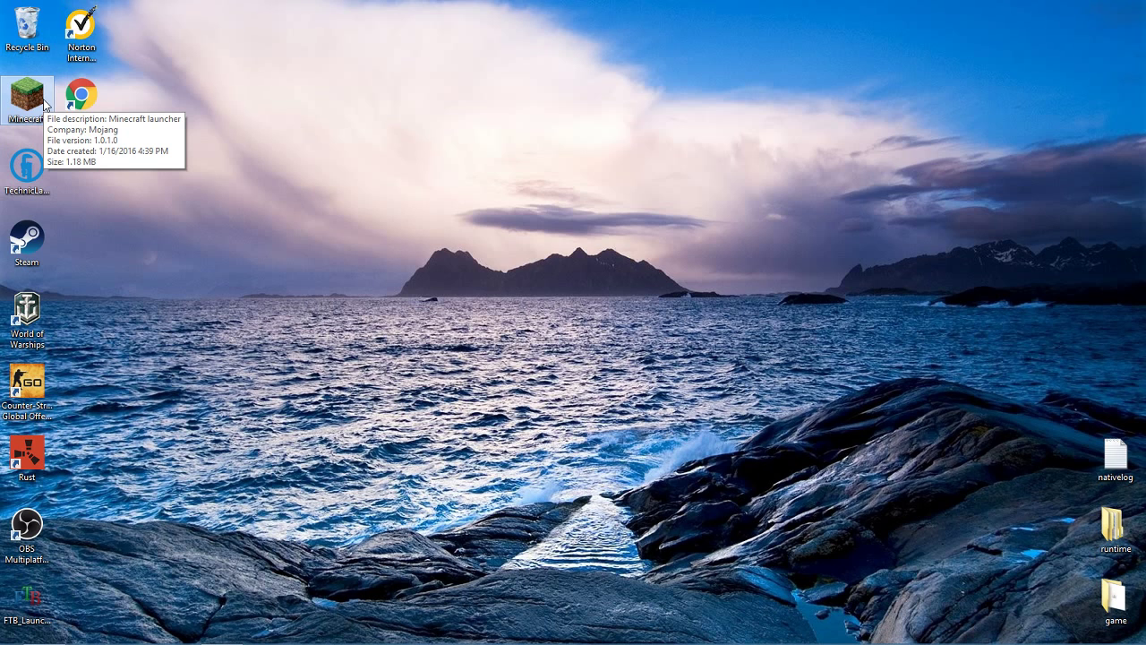
double_click(27, 97)
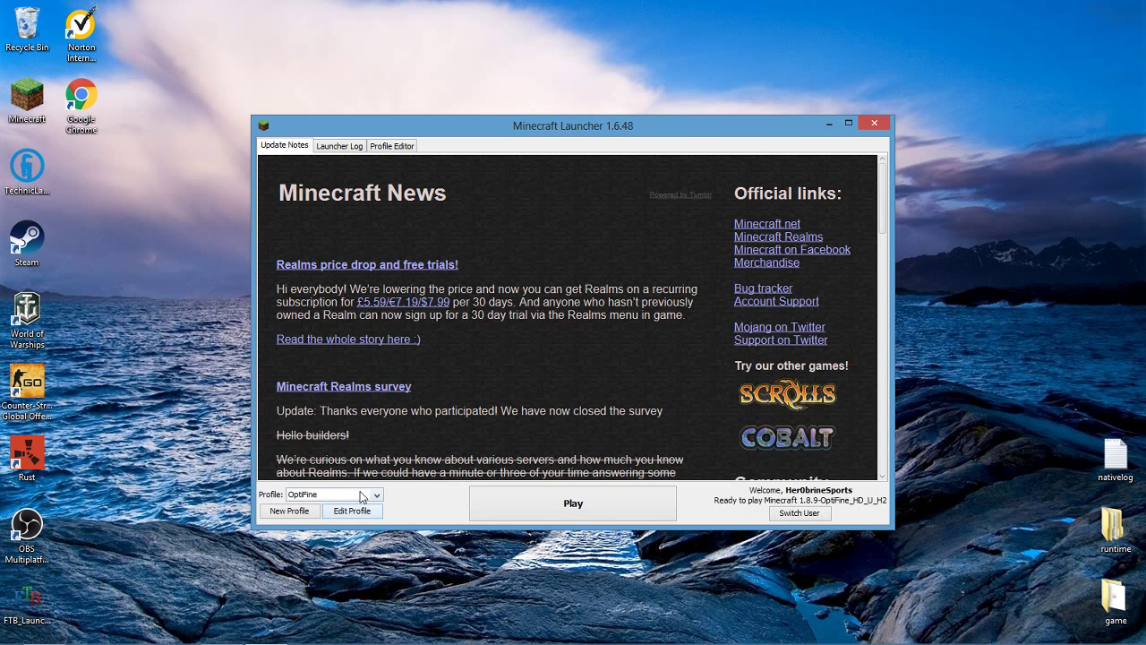
click(361, 497)
click(353, 521)
click(549, 495)
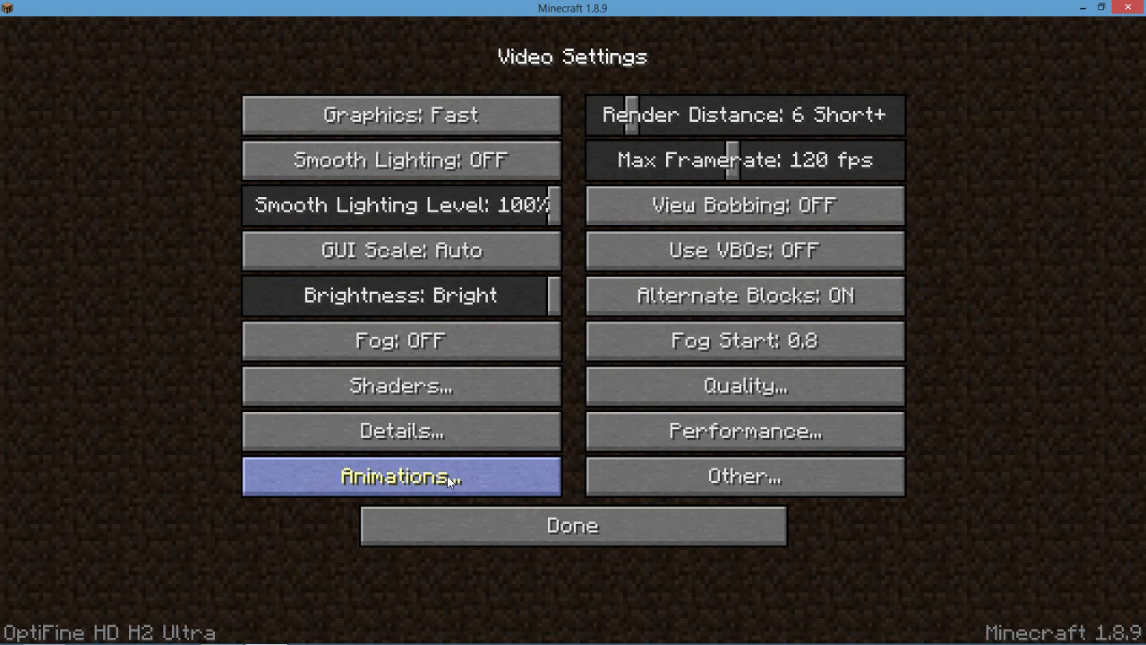
Try to open the Shaders settings, and set the Graphics video option to Fancy.
click(447, 387)
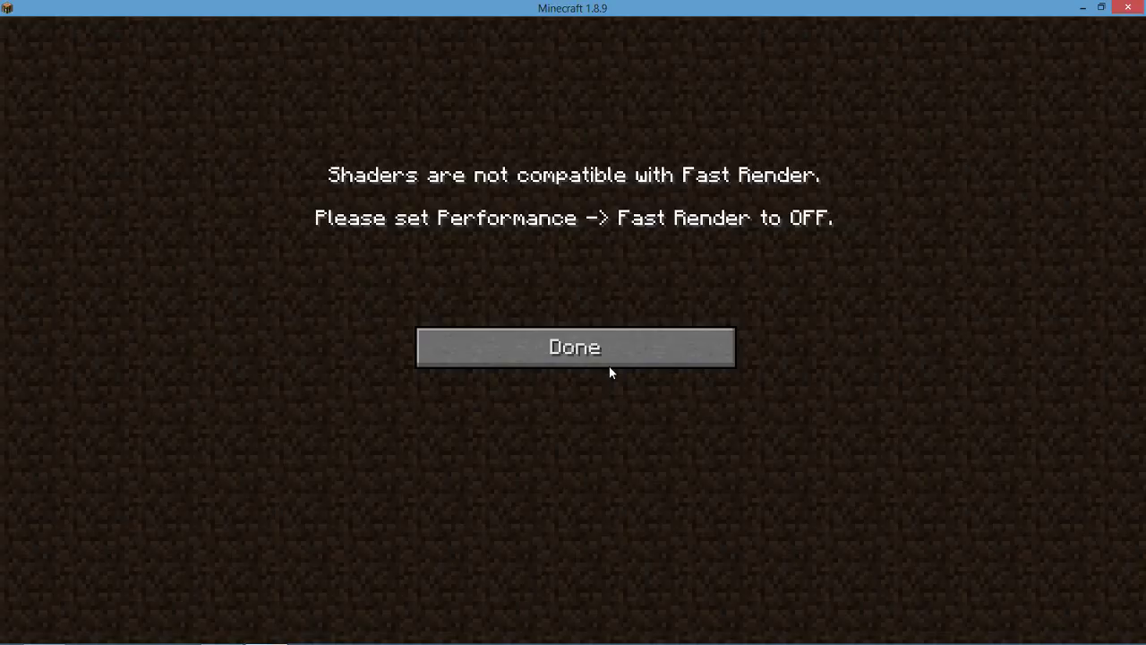
click(608, 365)
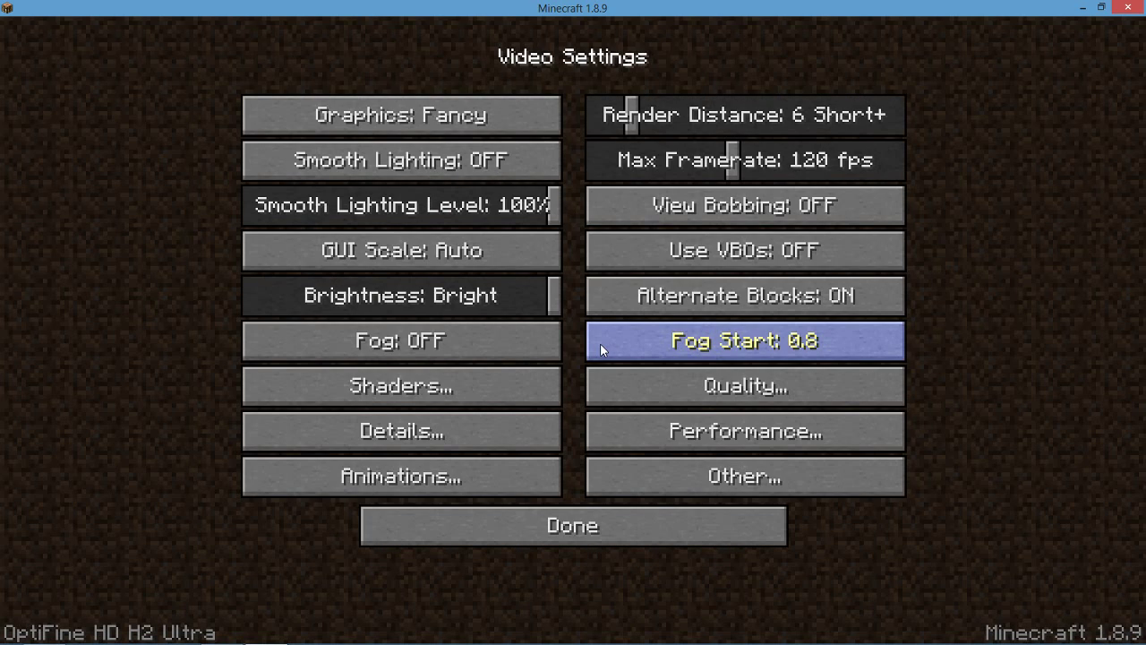
mouse_move(500, 118)
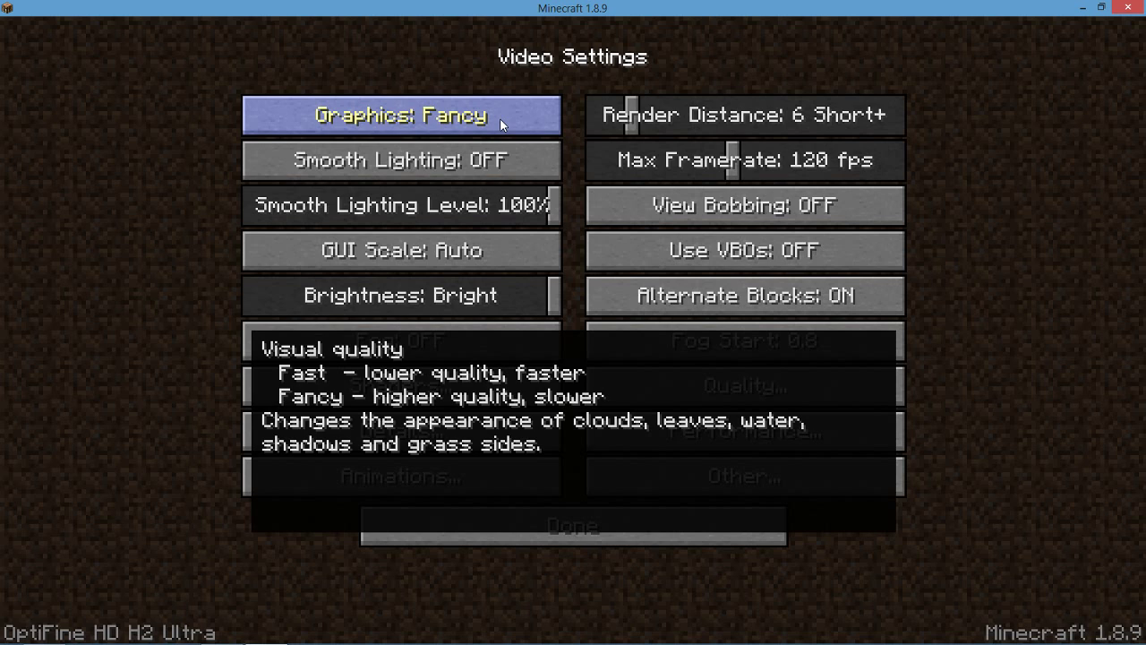
Set the Graphics video option to Fast, and view the Details and Quality settings.
click(531, 432)
key(Escape)
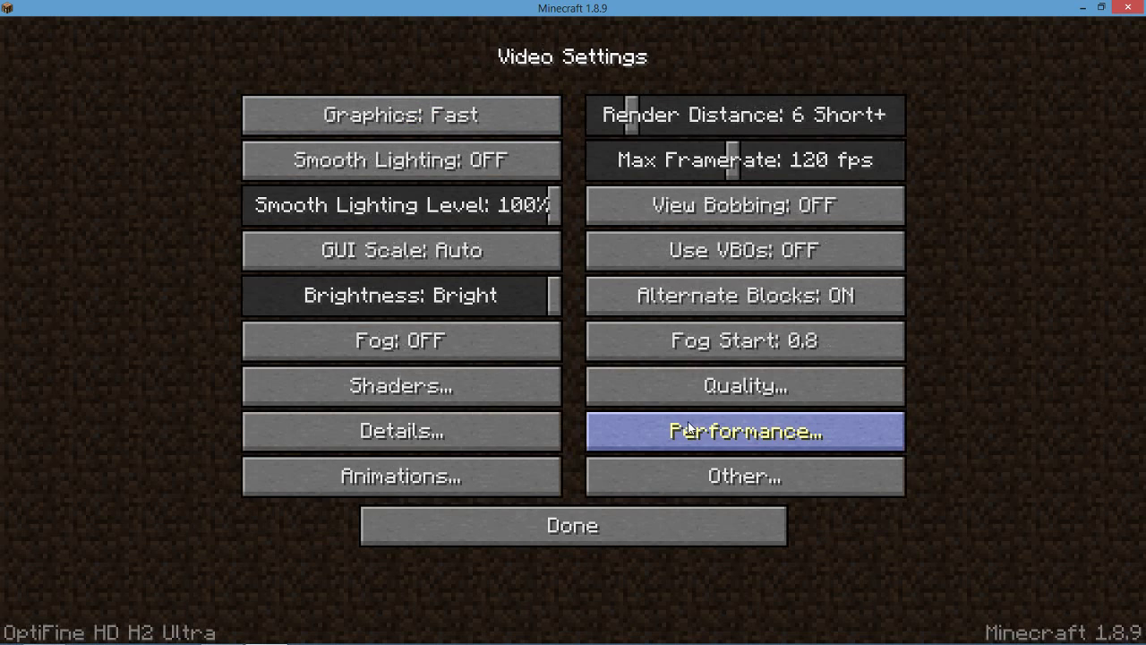
click(754, 394)
click(742, 530)
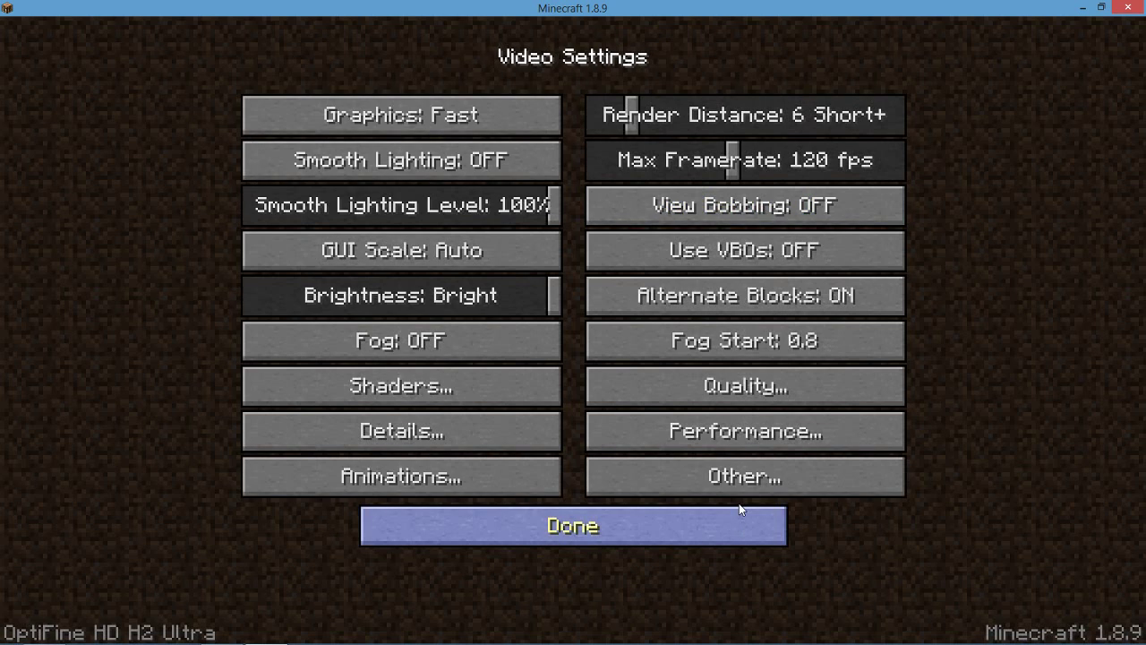
Try twice to open the Shaders settings, and read the compatibility requirement before returning to Video Settings.
click(459, 377)
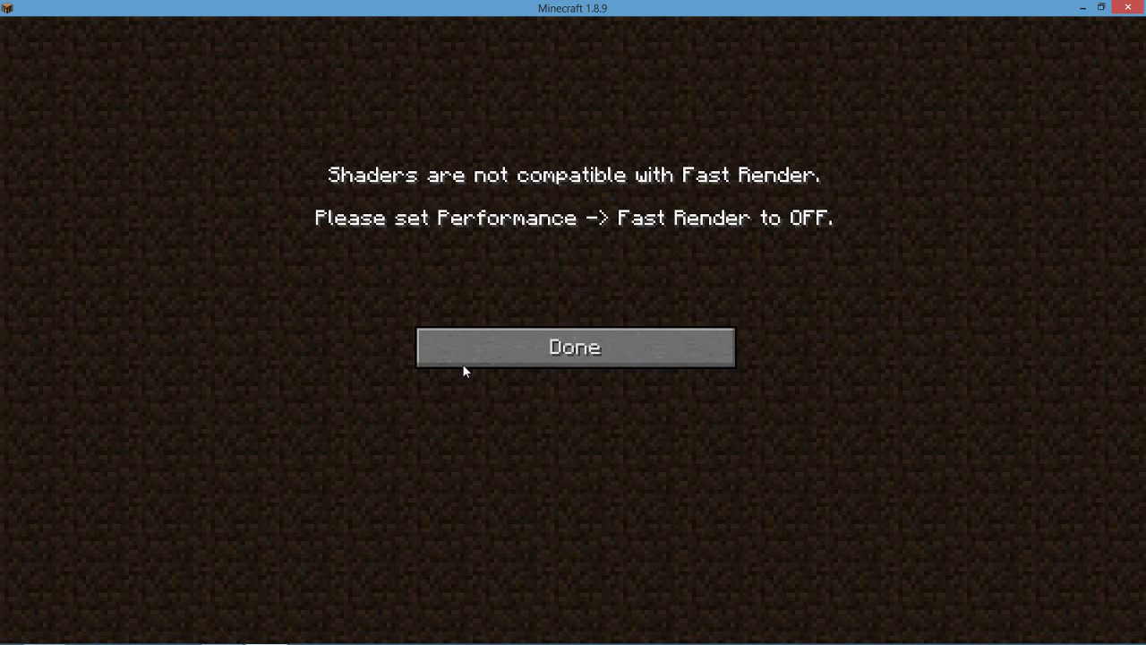
click(463, 363)
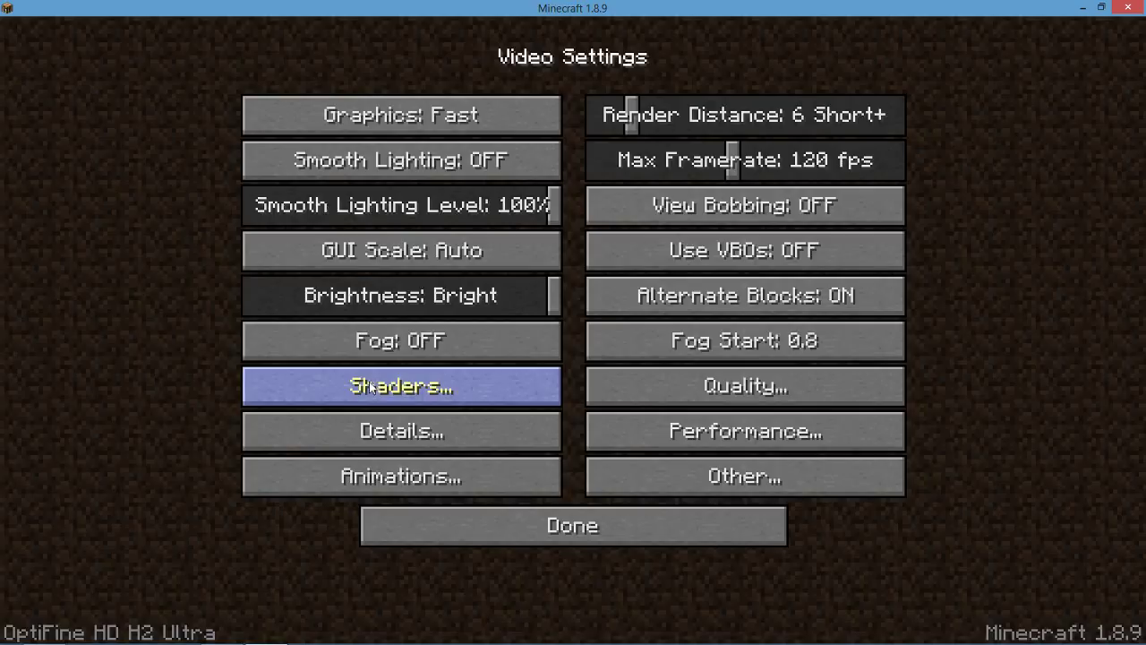
click(371, 387)
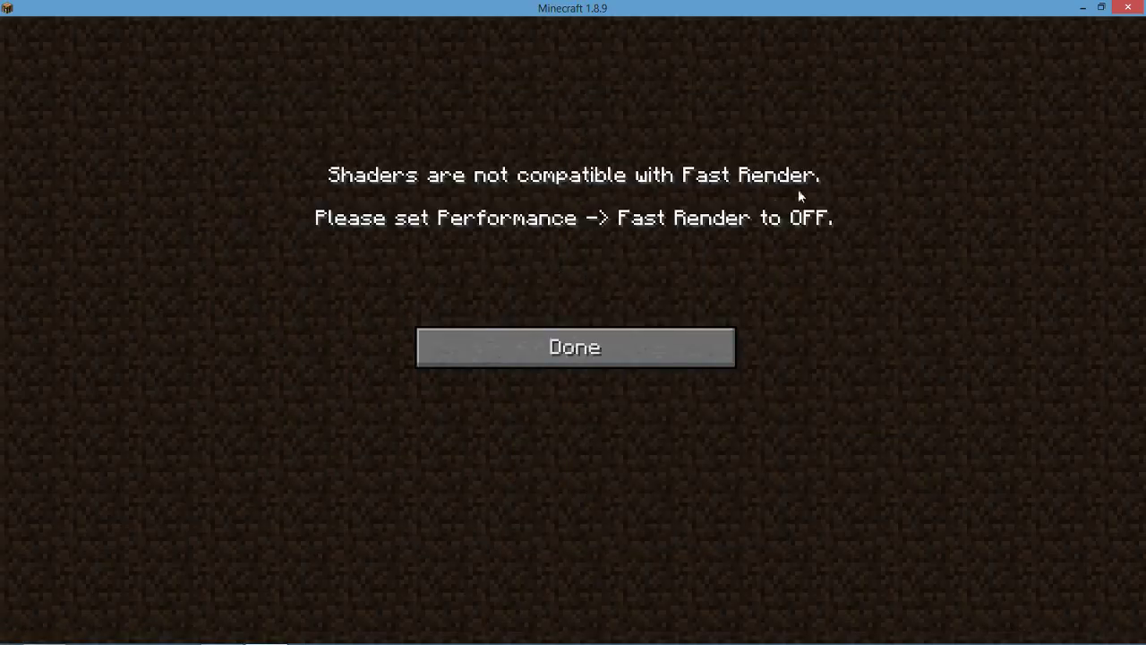
click(631, 347)
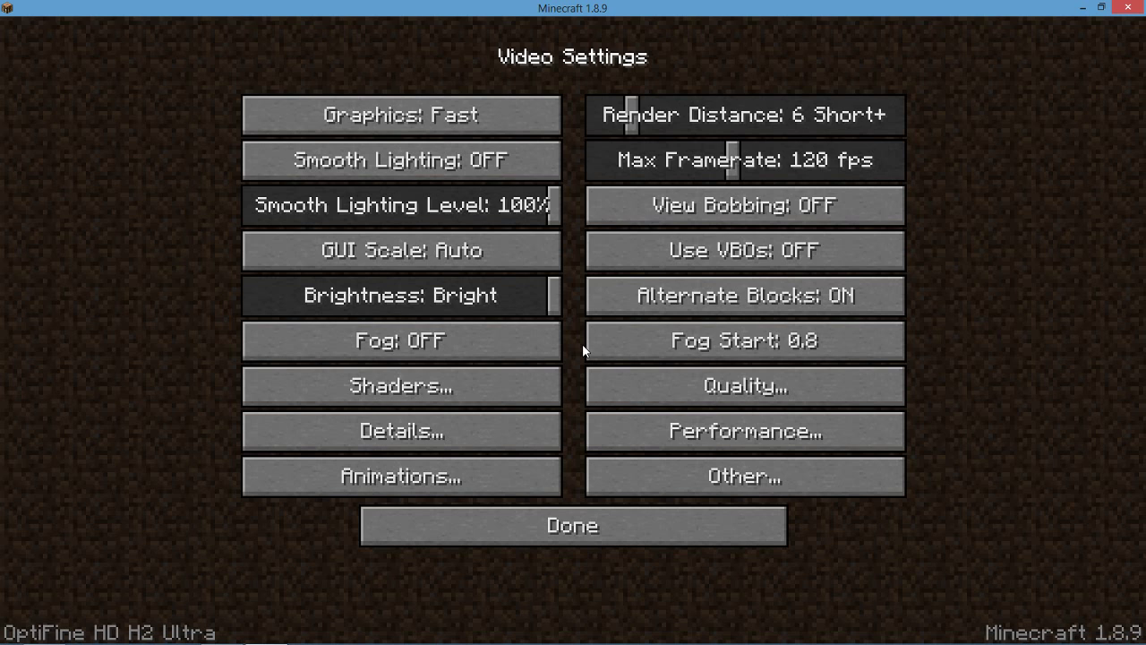
View the Quality settings, and cycle the Clouds option in the Detail settings through its choices back to OFF.
click(614, 386)
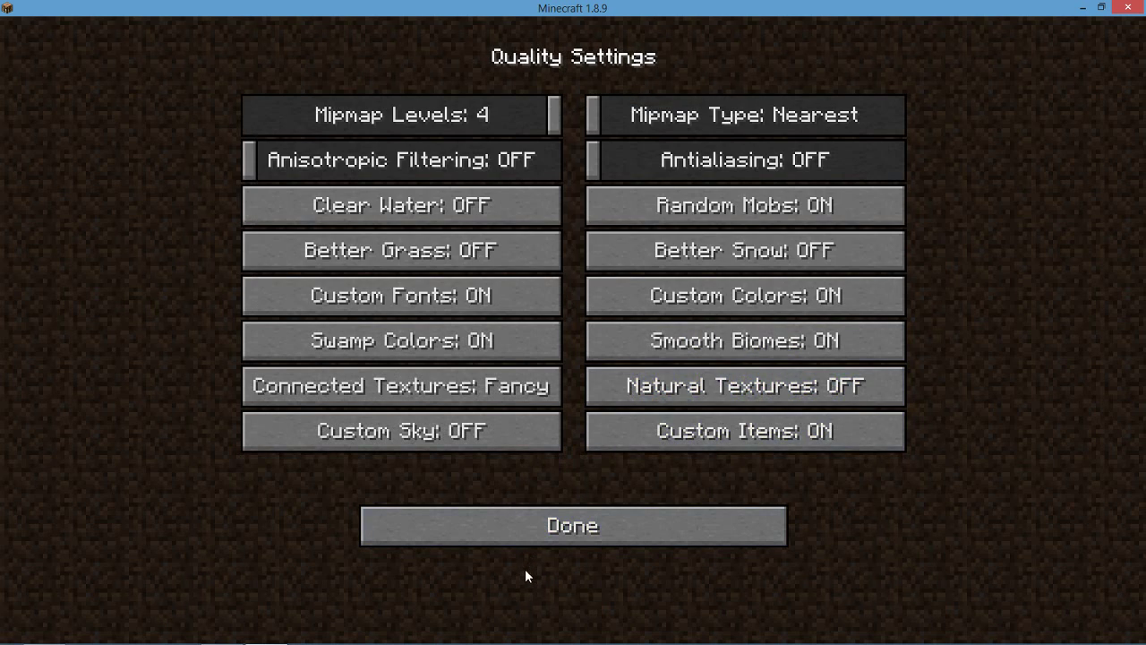
click(582, 528)
click(488, 443)
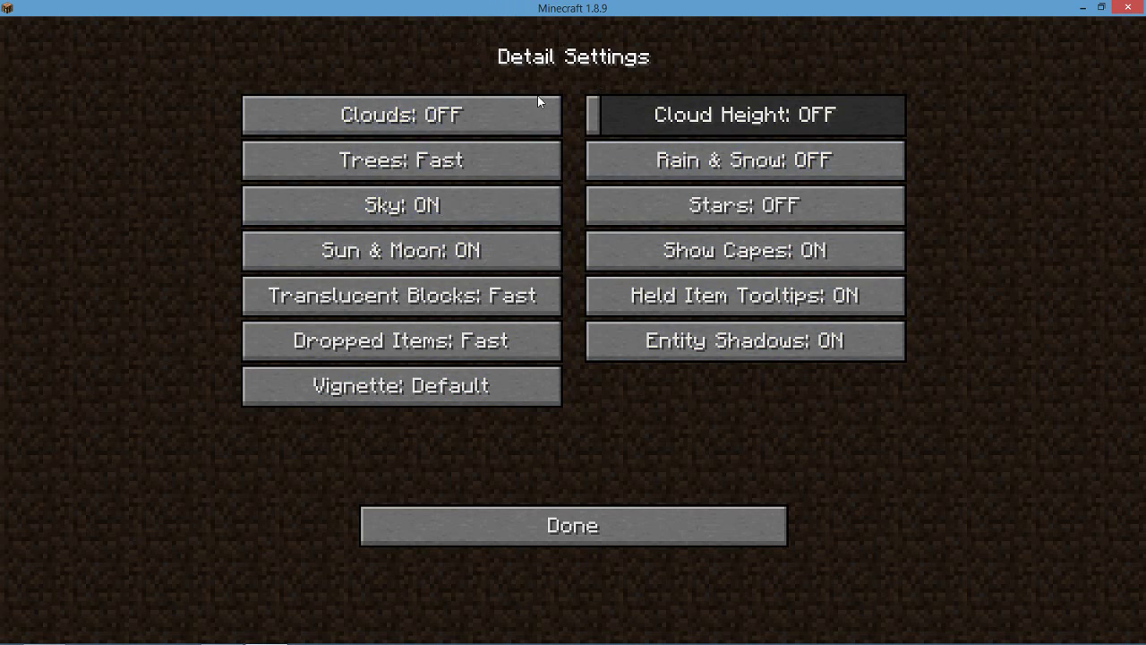
click(380, 117)
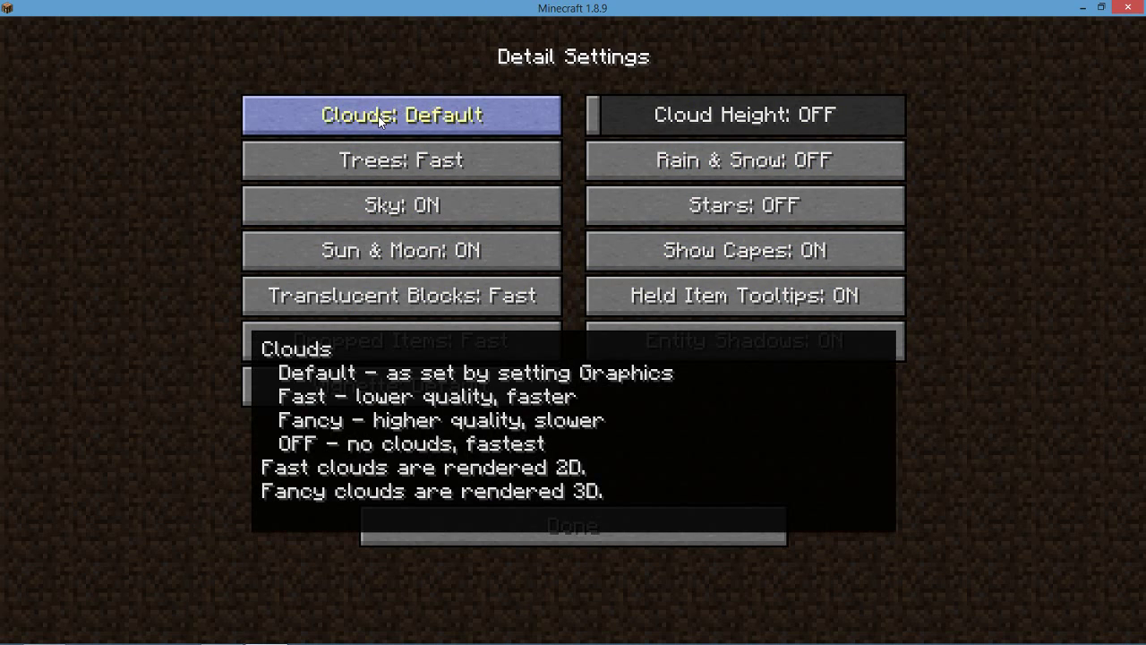
click(379, 117)
click(379, 119)
click(380, 119)
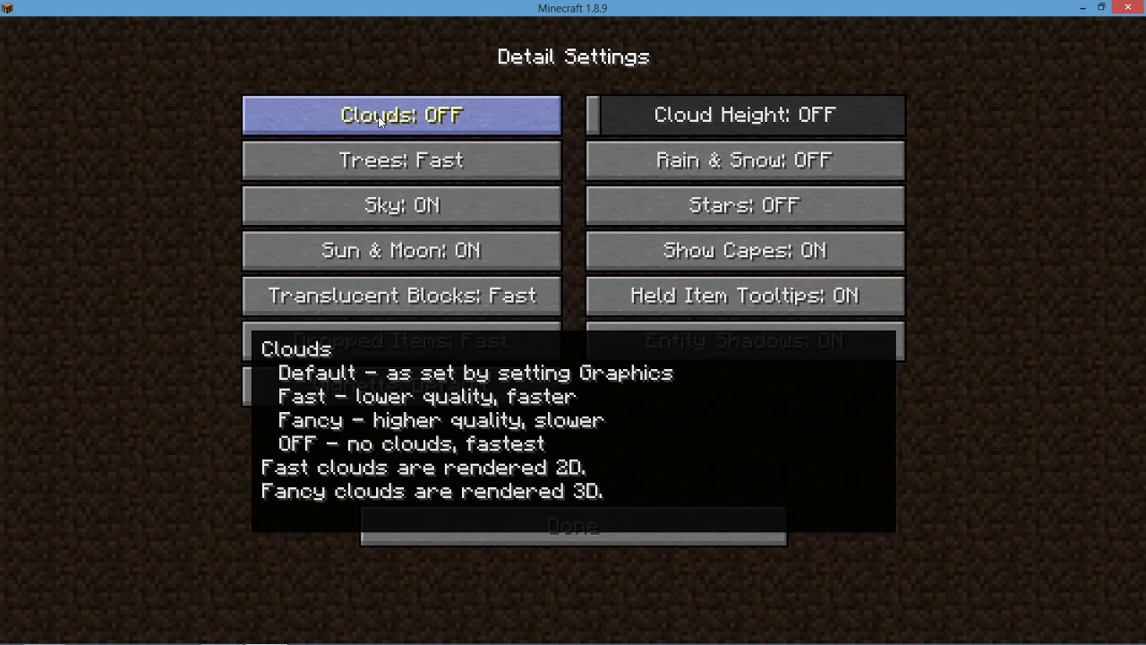
click(684, 525)
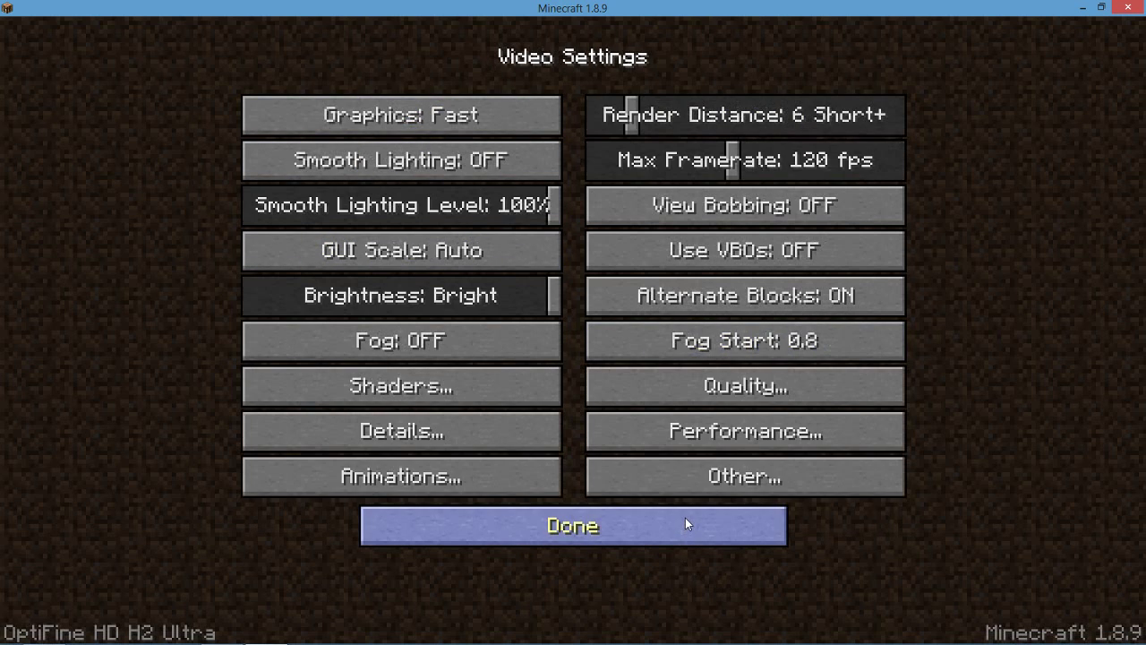
Turn off Rain Splash, Void Particles and Redstone Animated in the Animation settings.
click(530, 475)
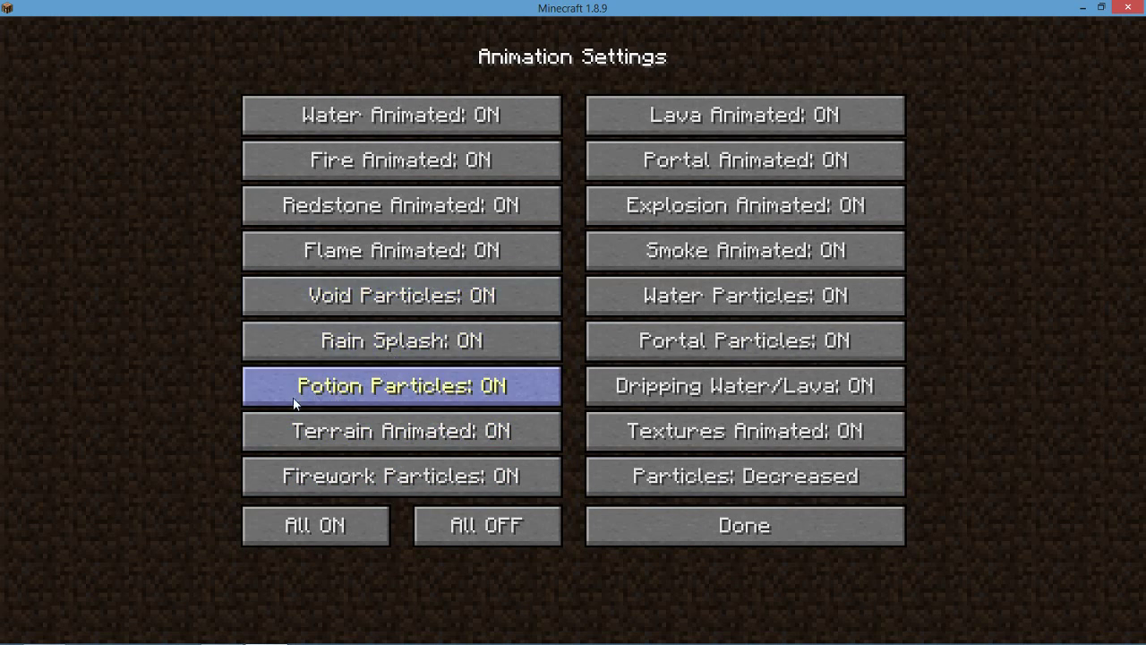
click(394, 344)
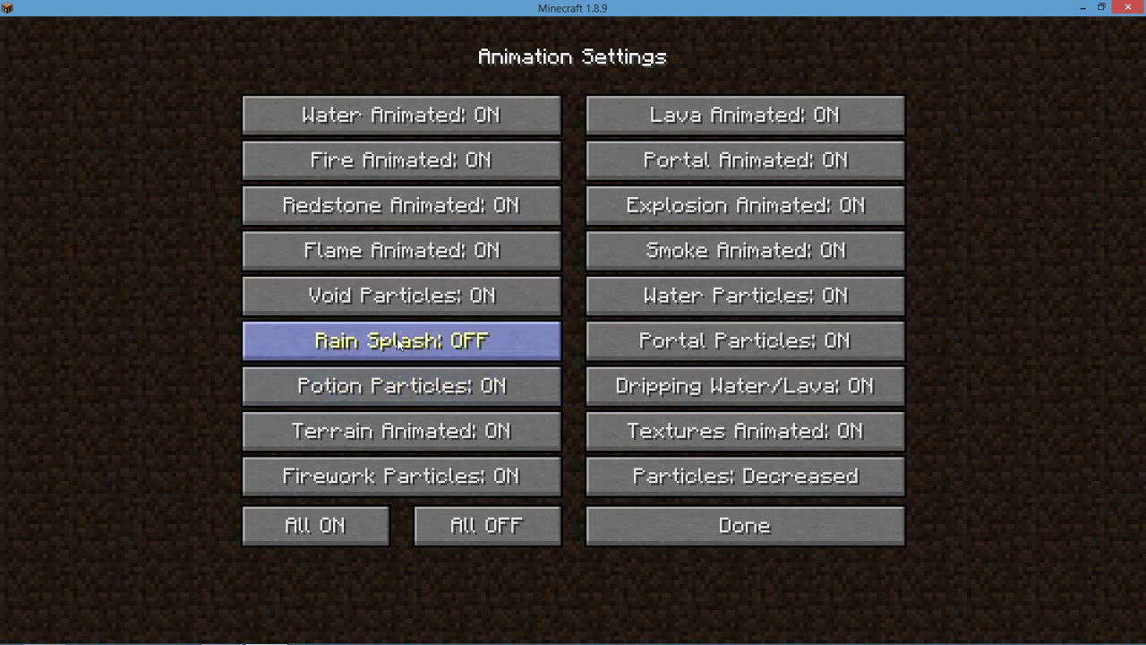
click(399, 298)
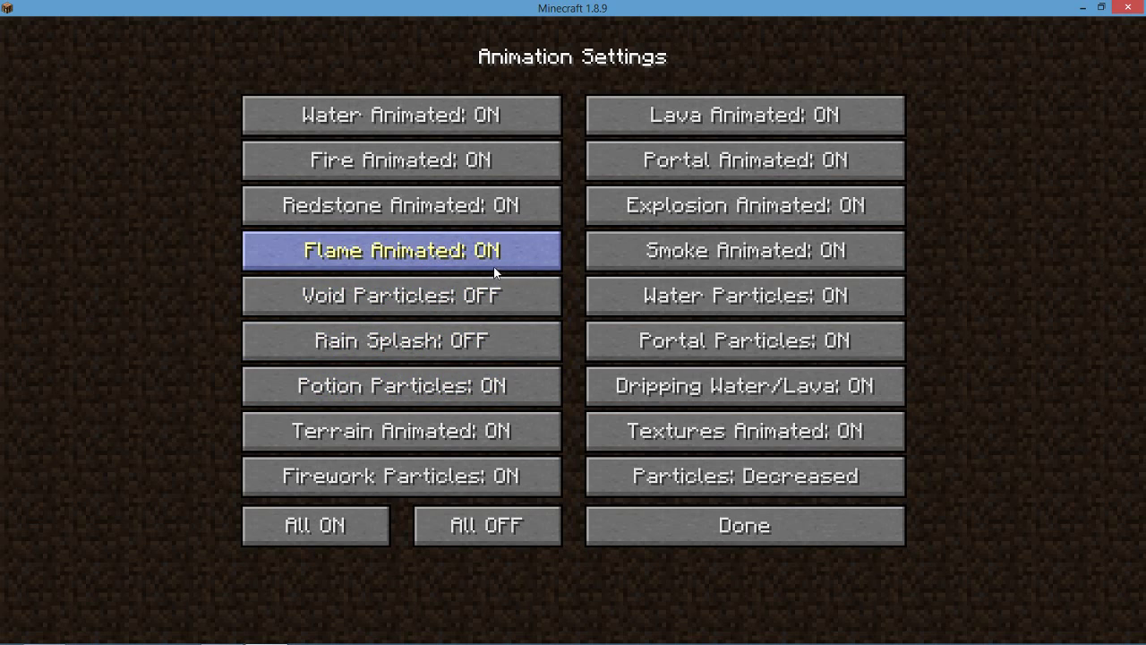
click(459, 206)
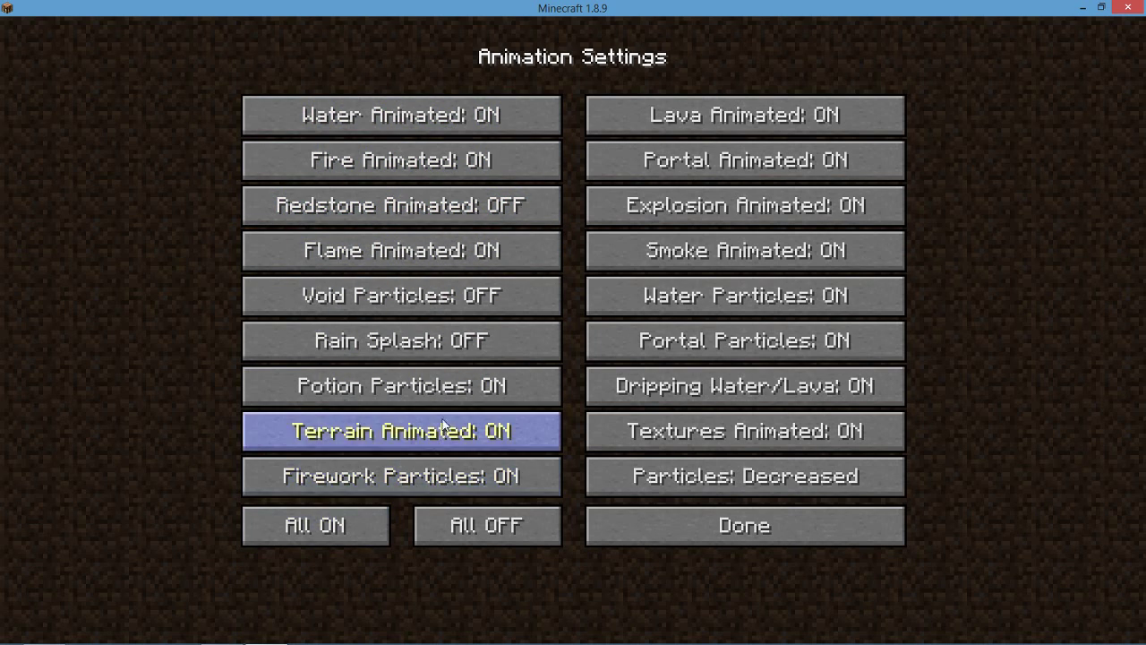
click(651, 541)
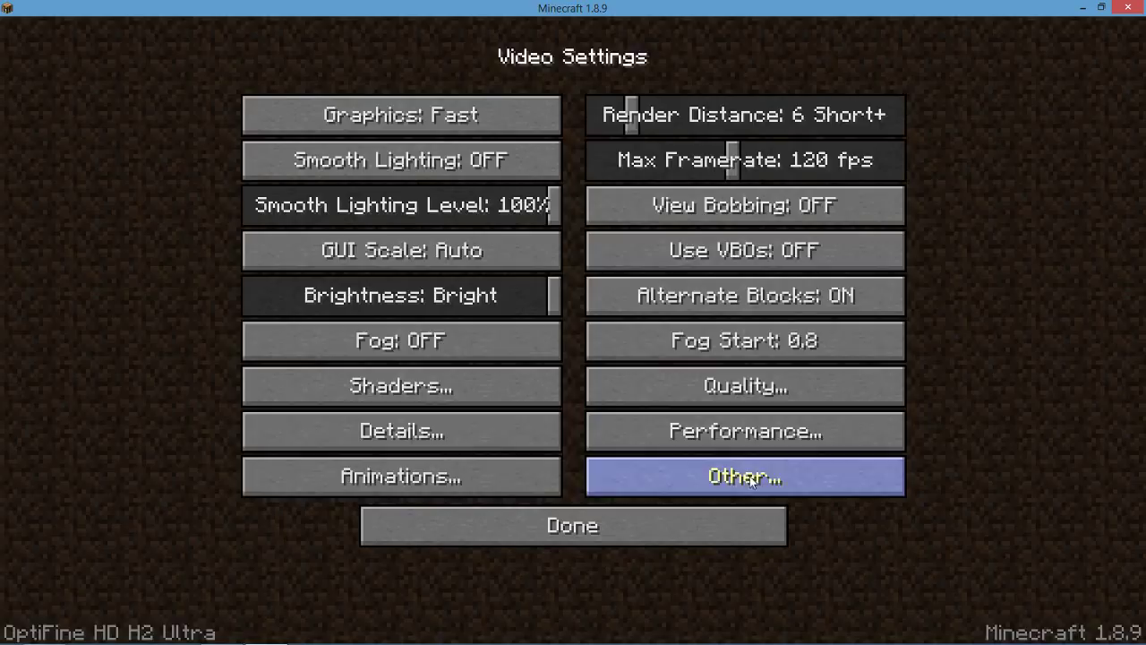
Set Fast Render to OFF in the Performance settings and return to Video Settings.
click(767, 440)
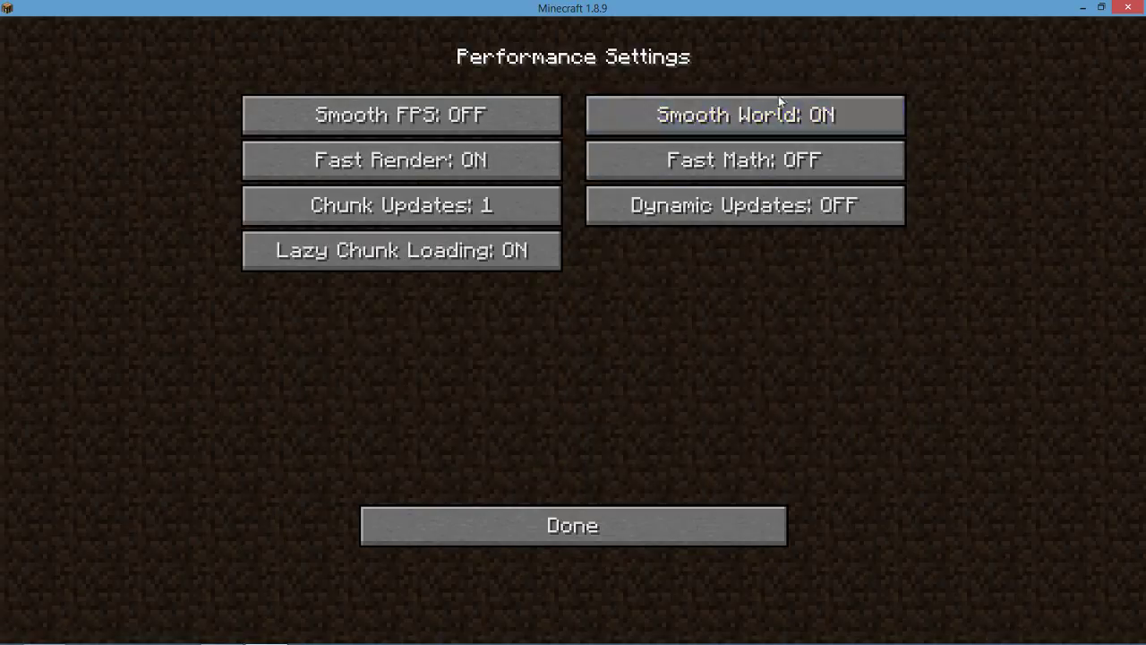
mouse_move(785, 102)
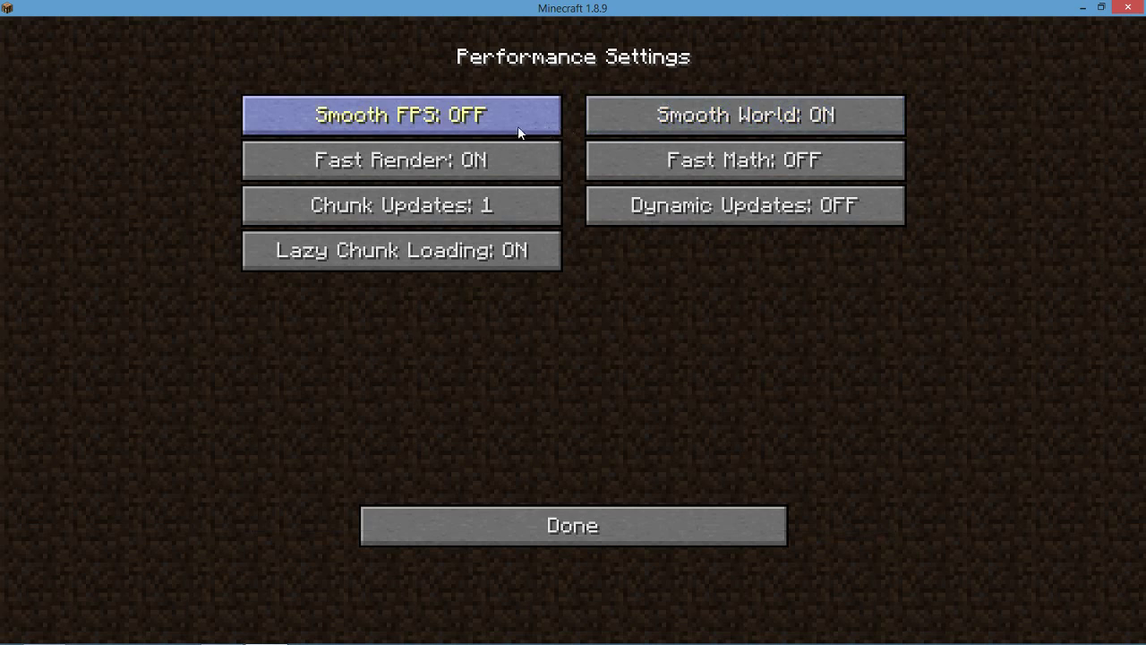
click(464, 164)
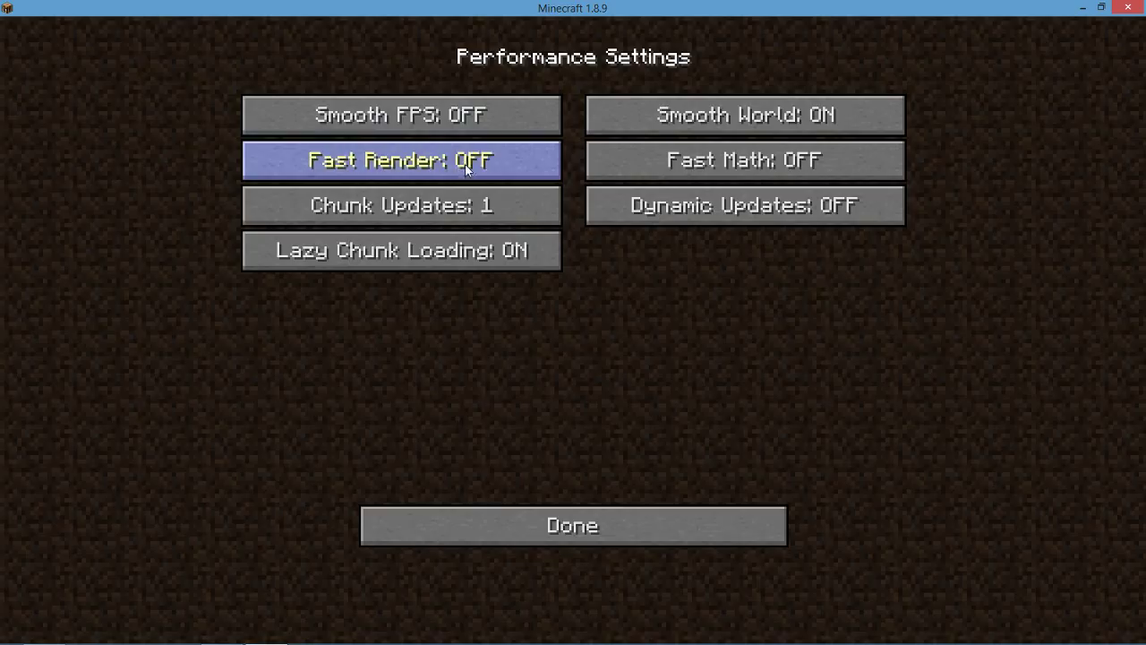
click(538, 525)
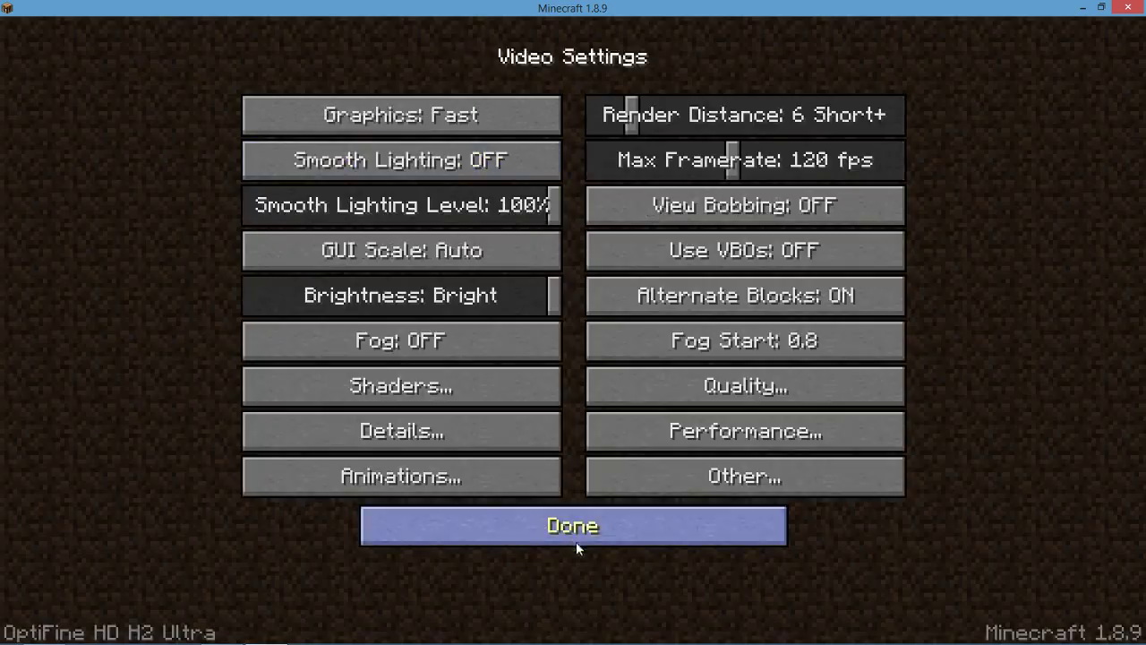
Open the Shaders settings and choose the (internal) shader.
click(441, 387)
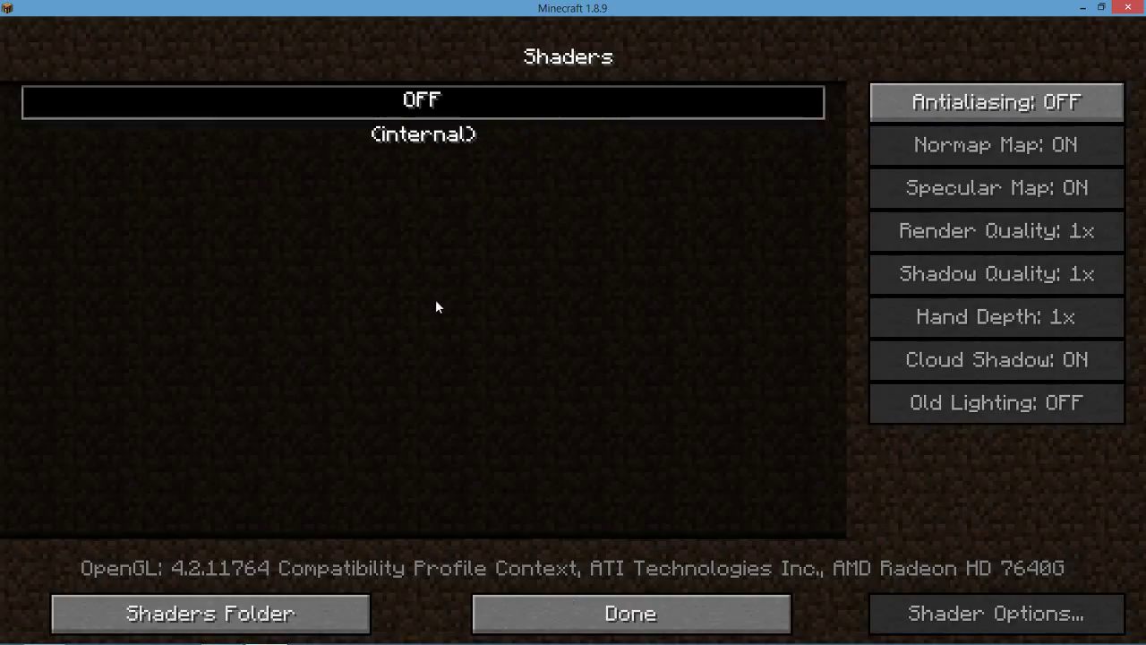
mouse_move(567, 644)
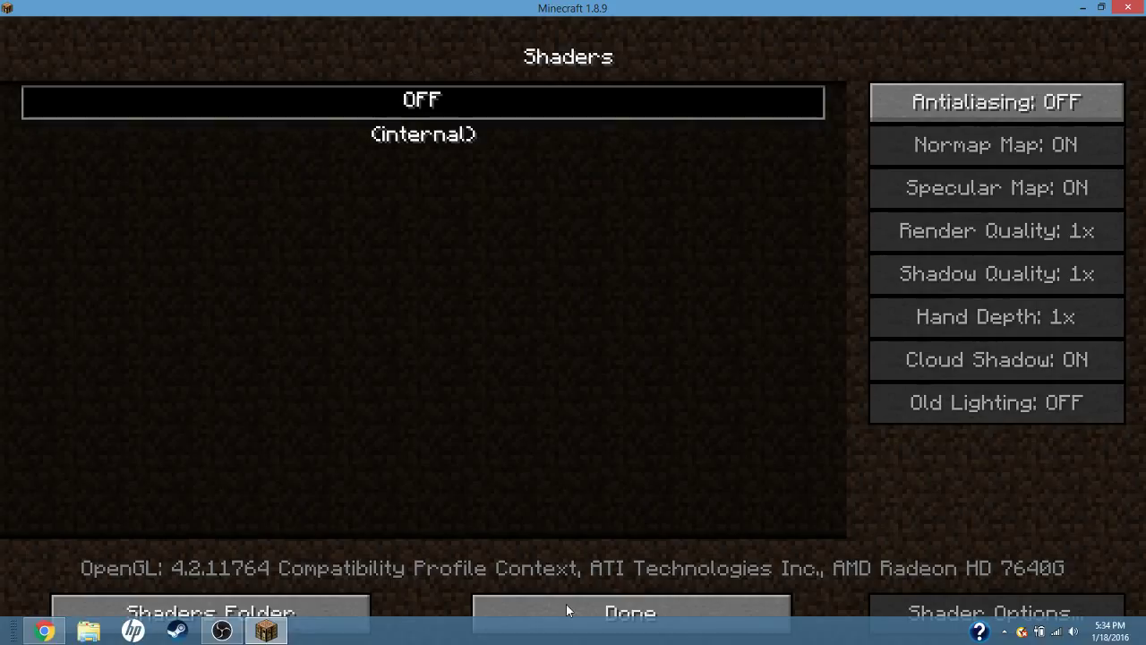
click(555, 134)
key(Escape)
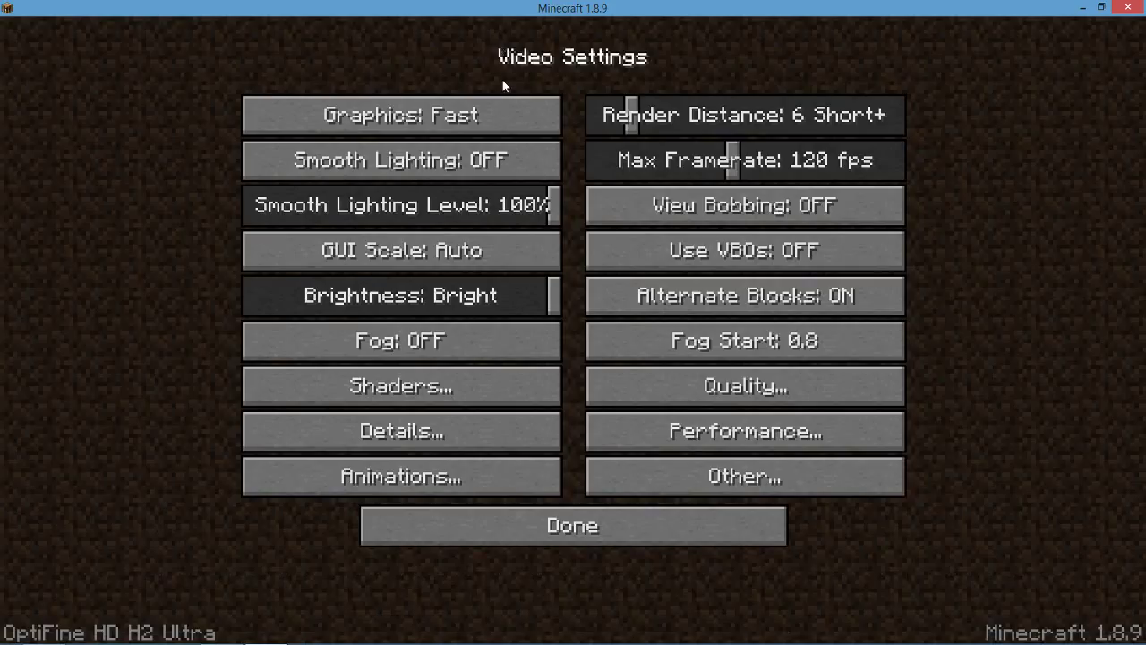
Try to turn on Fast Render in the Performance settings while the internal shader is active.
click(706, 414)
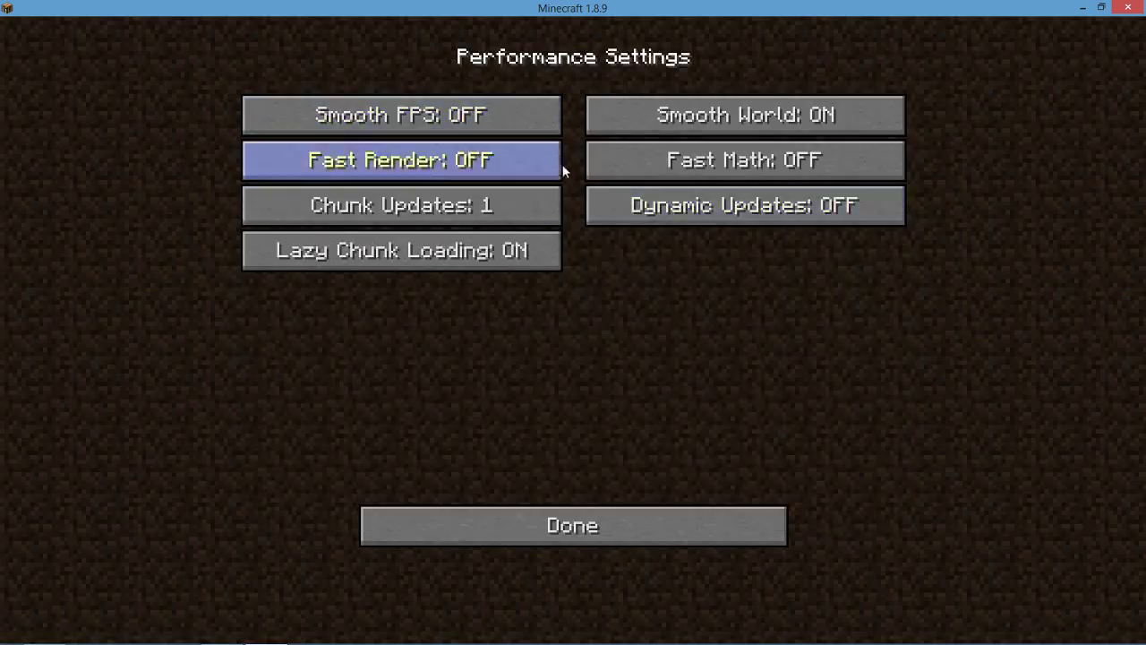
click(558, 164)
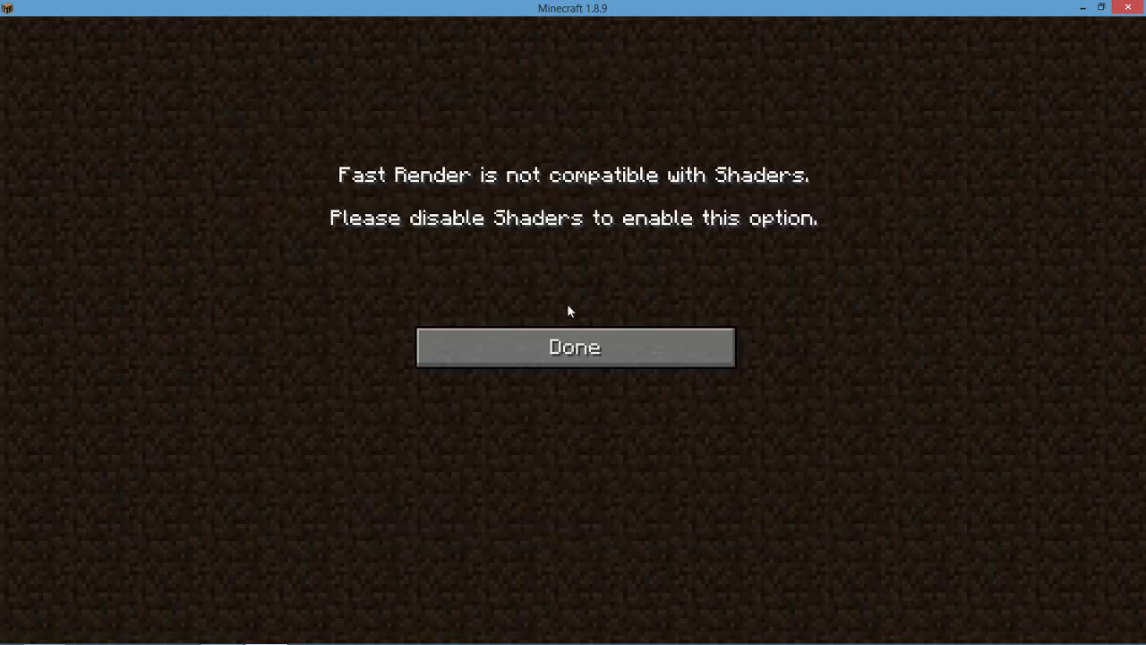
click(597, 349)
click(507, 542)
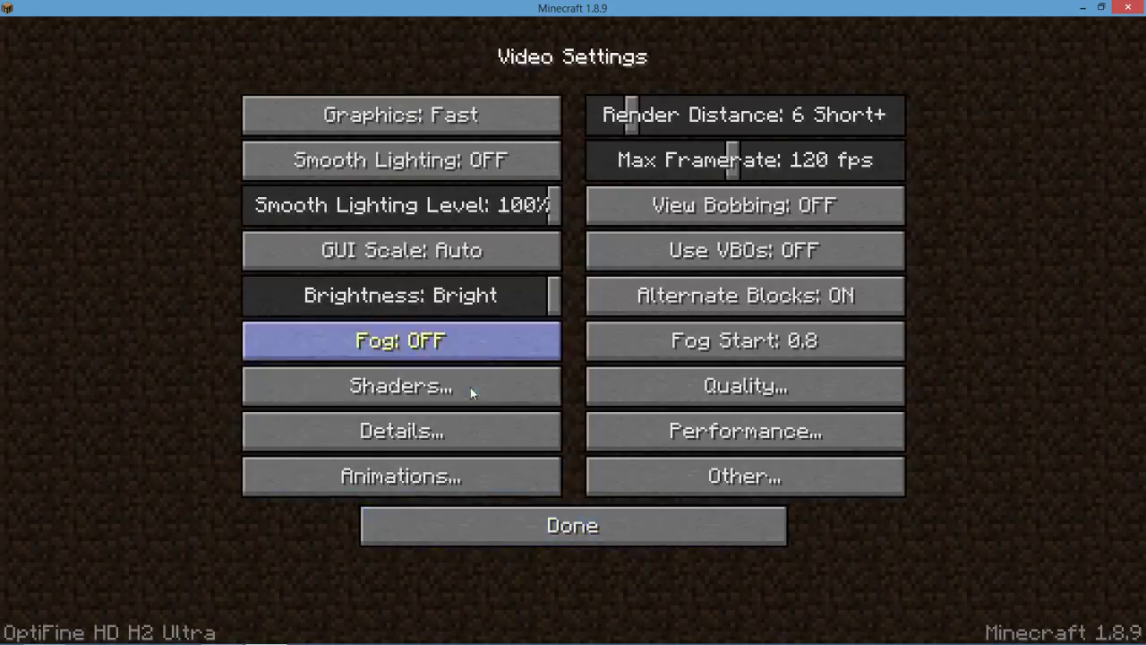
Set Shaders to OFF, and turn on Fast Render in the Performance settings.
click(470, 387)
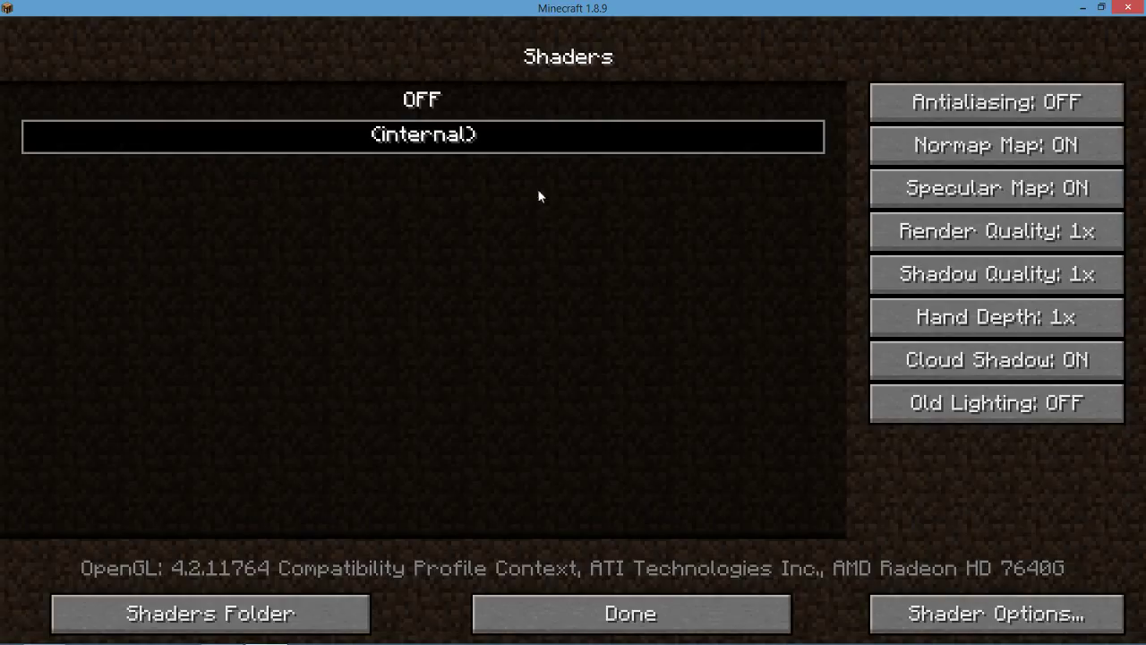
click(439, 99)
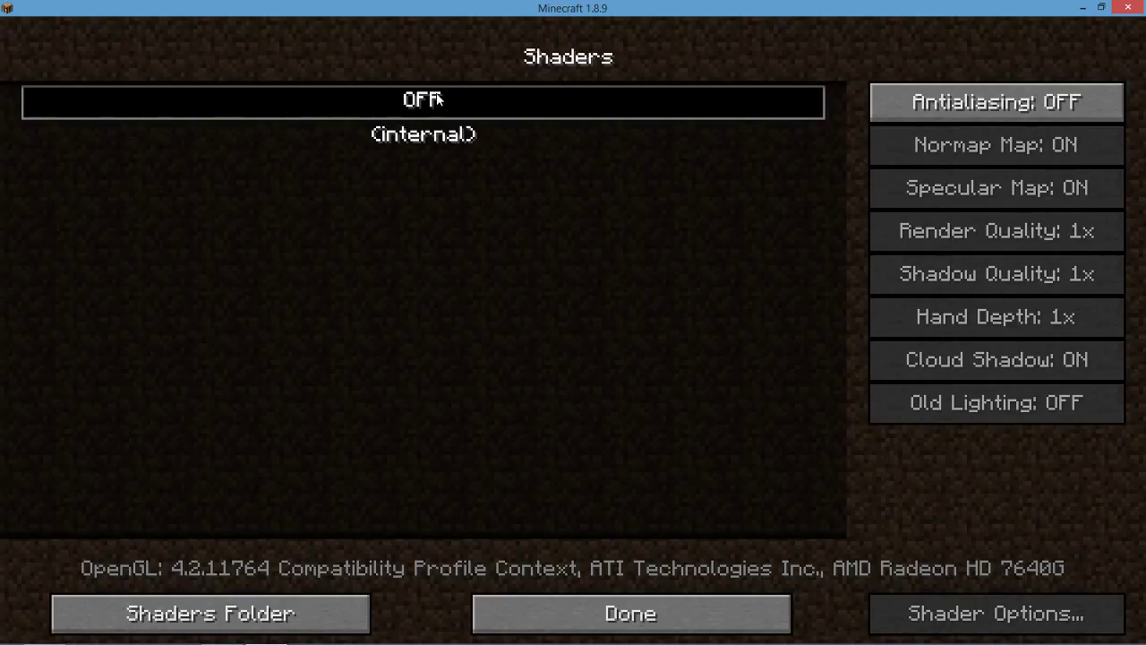
click(578, 609)
click(725, 421)
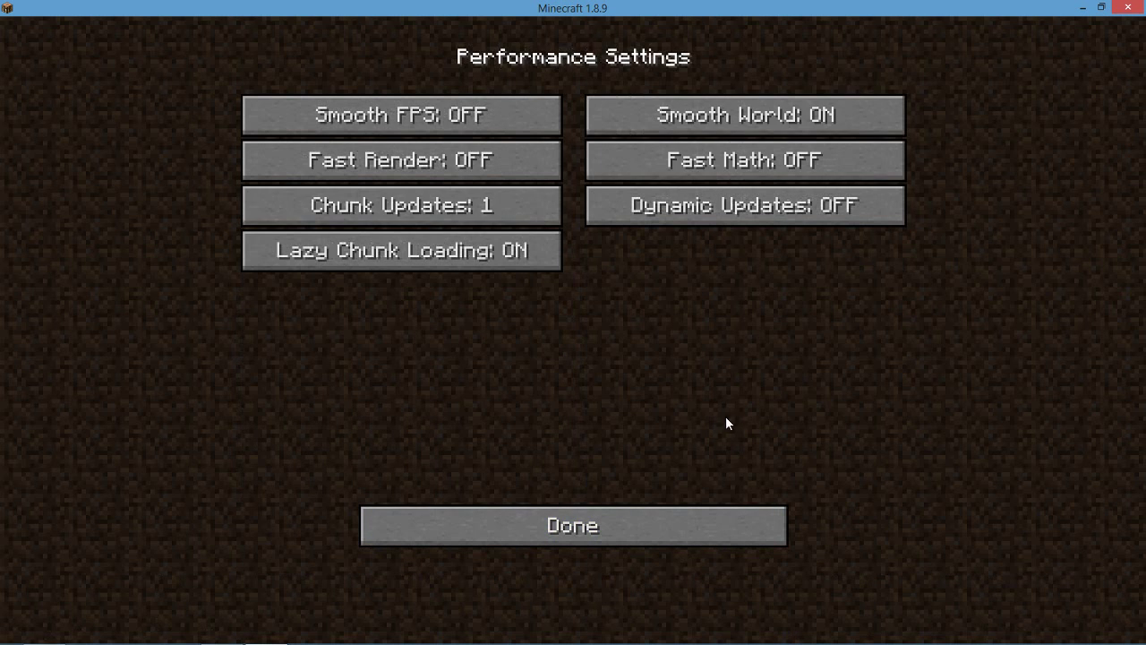
click(494, 160)
click(535, 512)
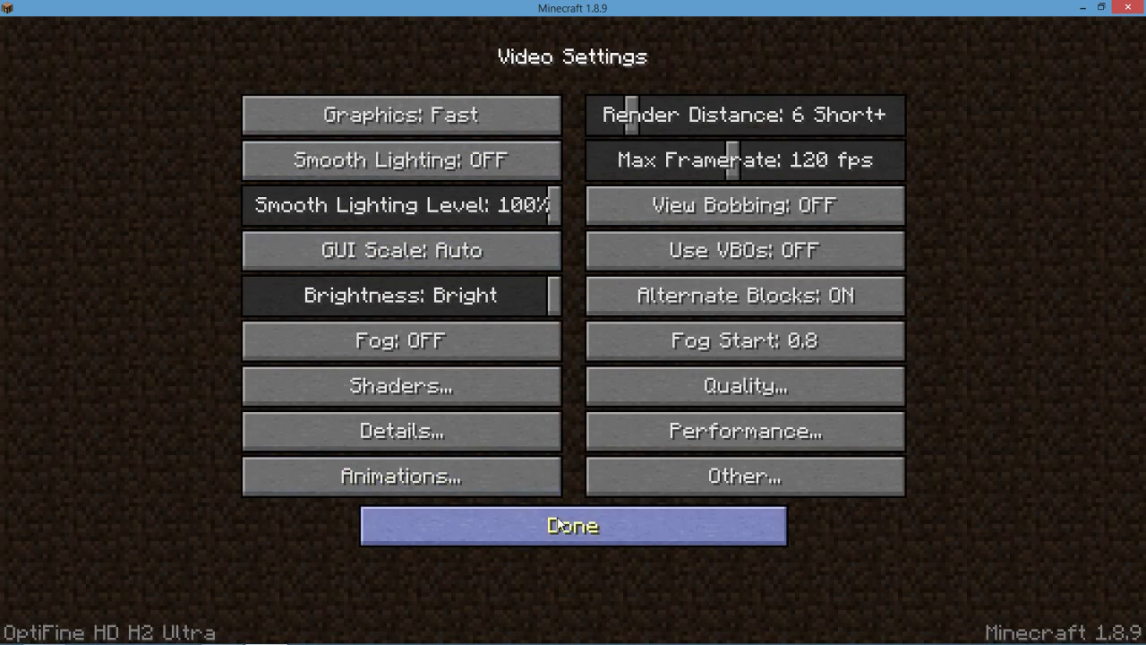
Leave the video settings and options to return to the game's title screen.
click(561, 515)
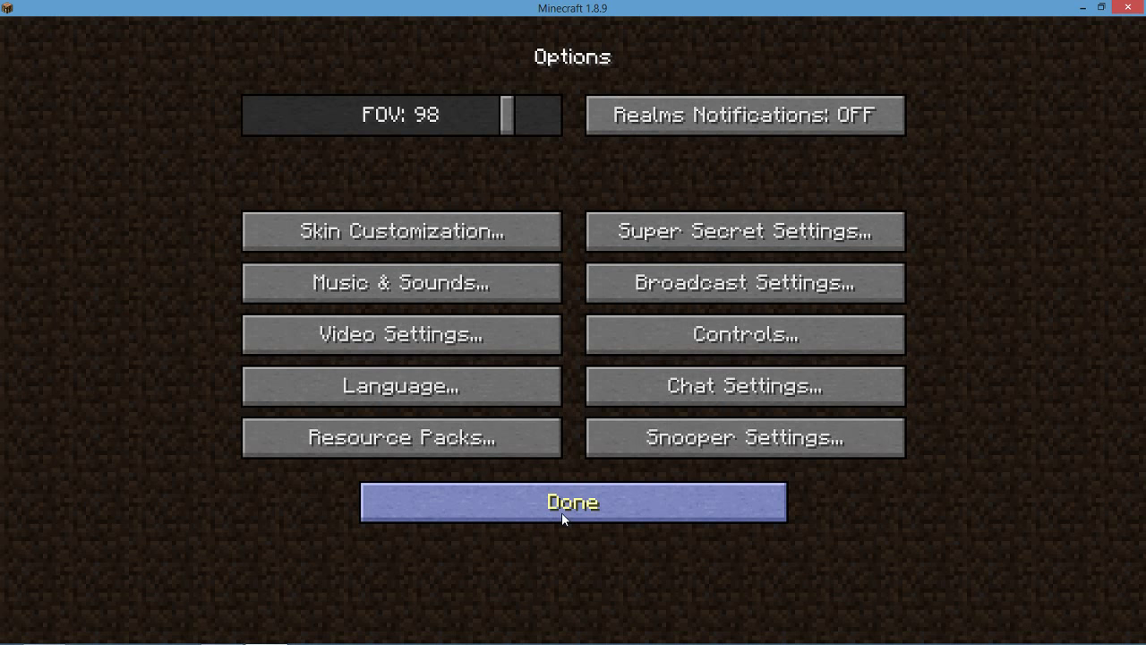
click(562, 513)
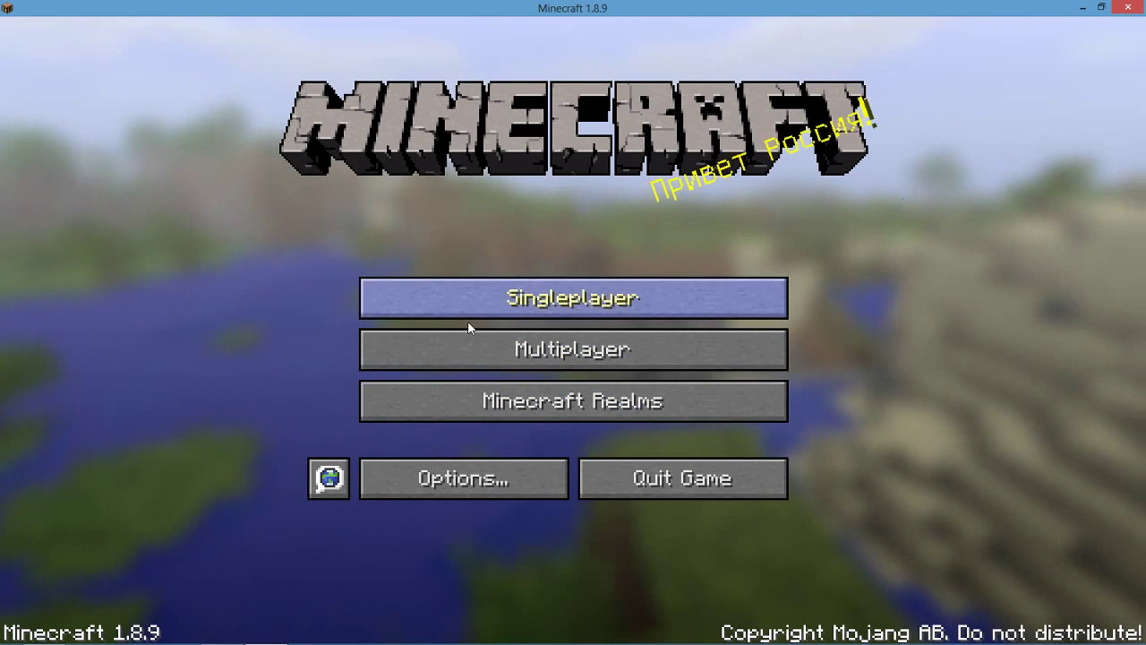
mouse_move(205, 632)
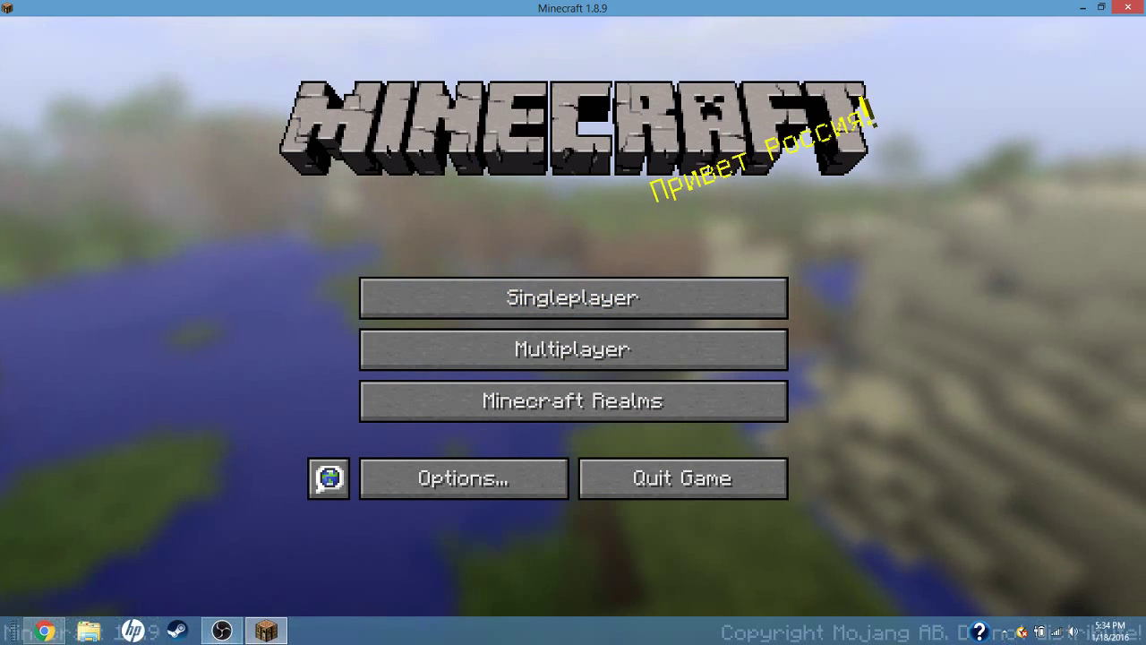